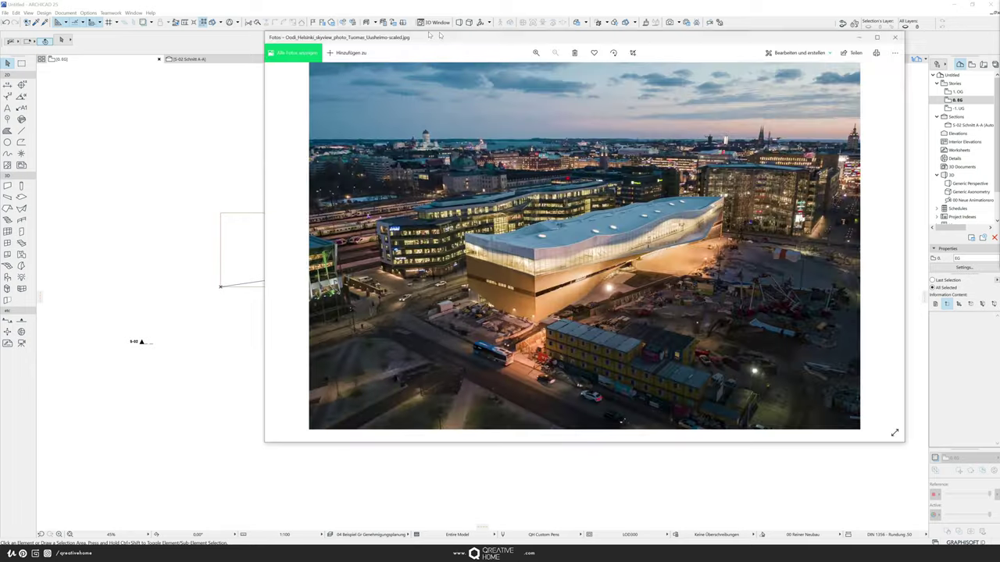
# Step: Centre the Photos window and begin browsing the Oodi library reference photos
pyautogui.moveTo(459, 32); pyautogui.dragTo(409, 44)
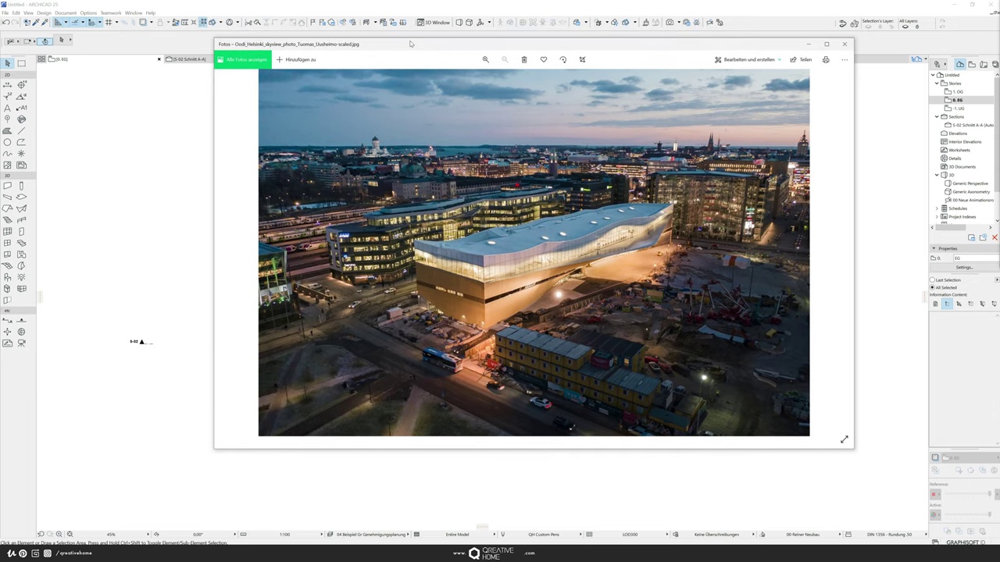
pyautogui.moveTo(410, 44); pyautogui.dragTo(407, 45)
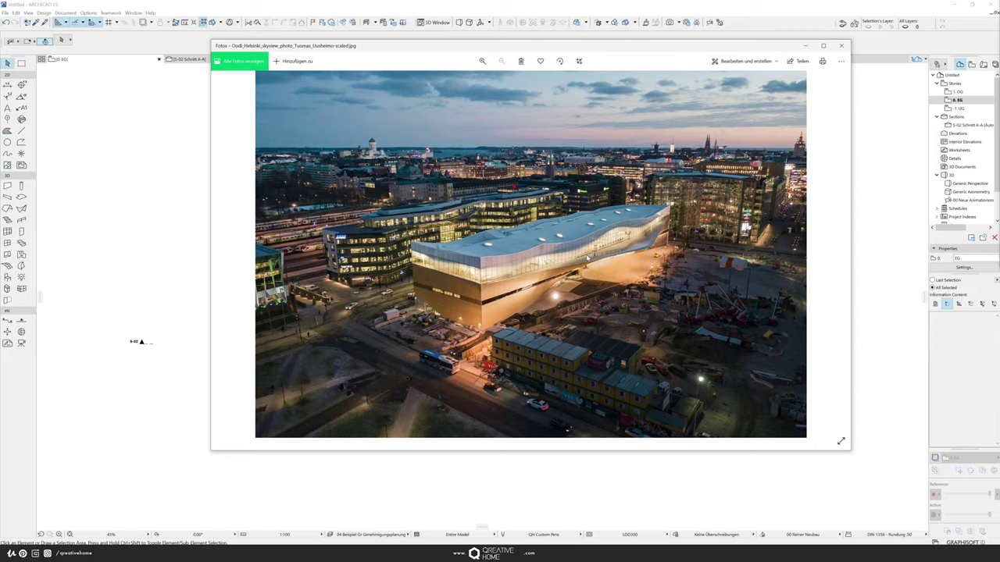
pyautogui.press('Right')
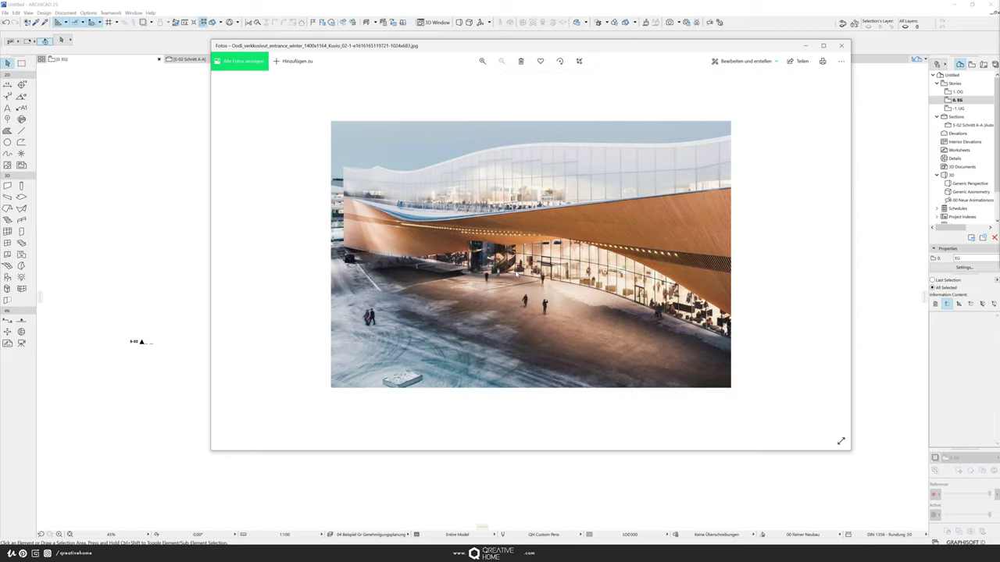
pyautogui.press('Right')
pyautogui.press('Right')
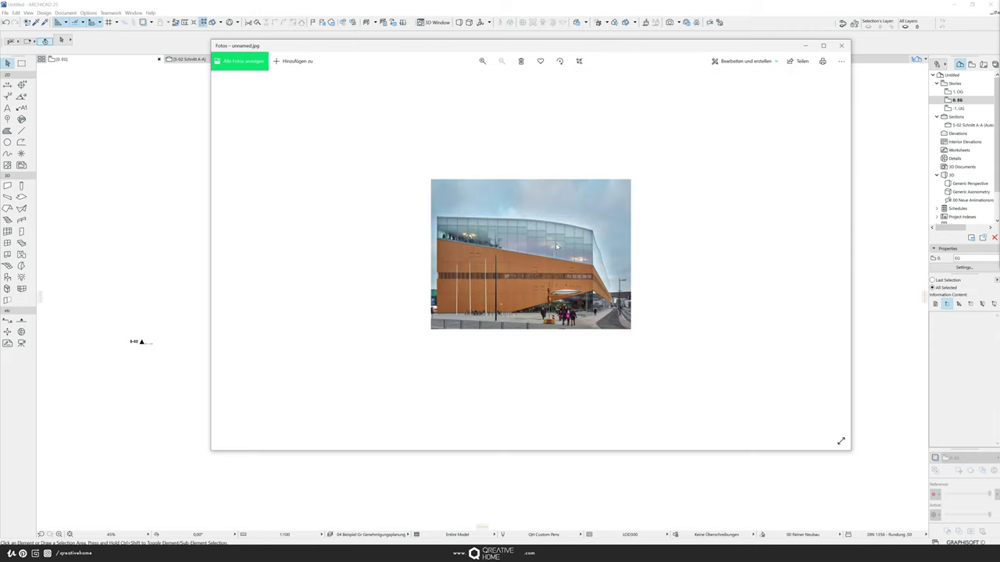
pyautogui.press('Right')
pyautogui.press('Right')
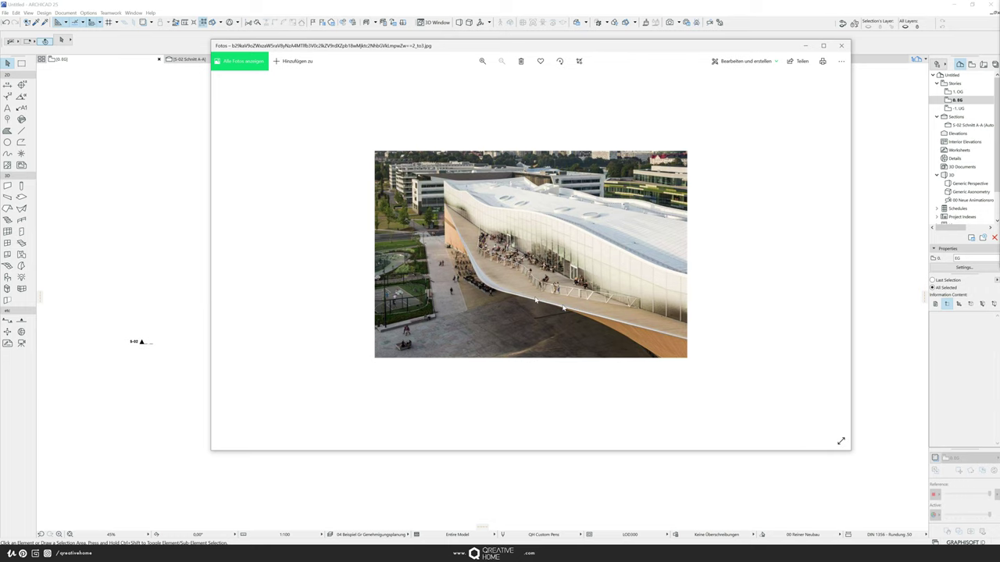
# Step: Browse on to the Helsinki skyline aerial photo, then close the Photos viewer
pyautogui.press('Right')
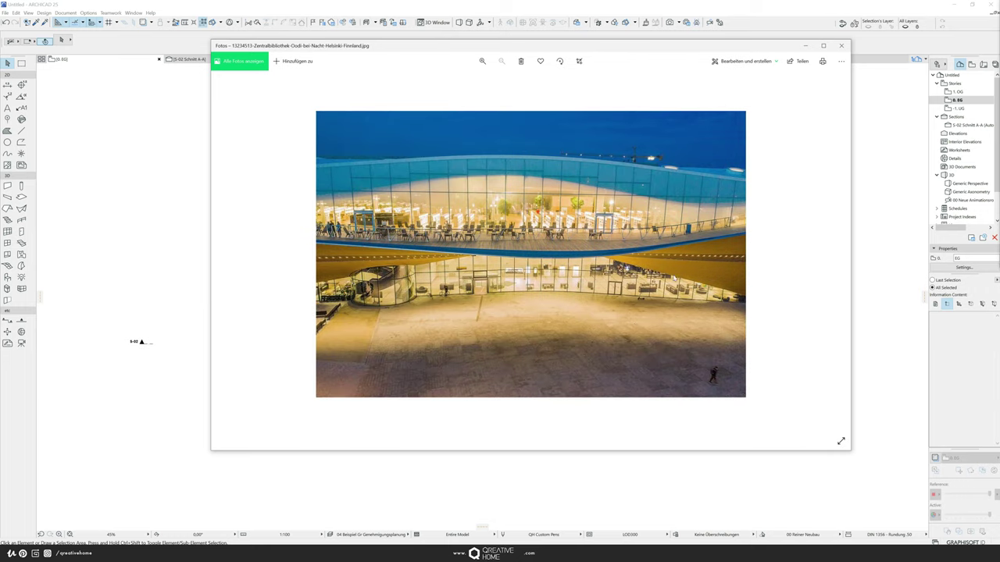
pyautogui.press('Right')
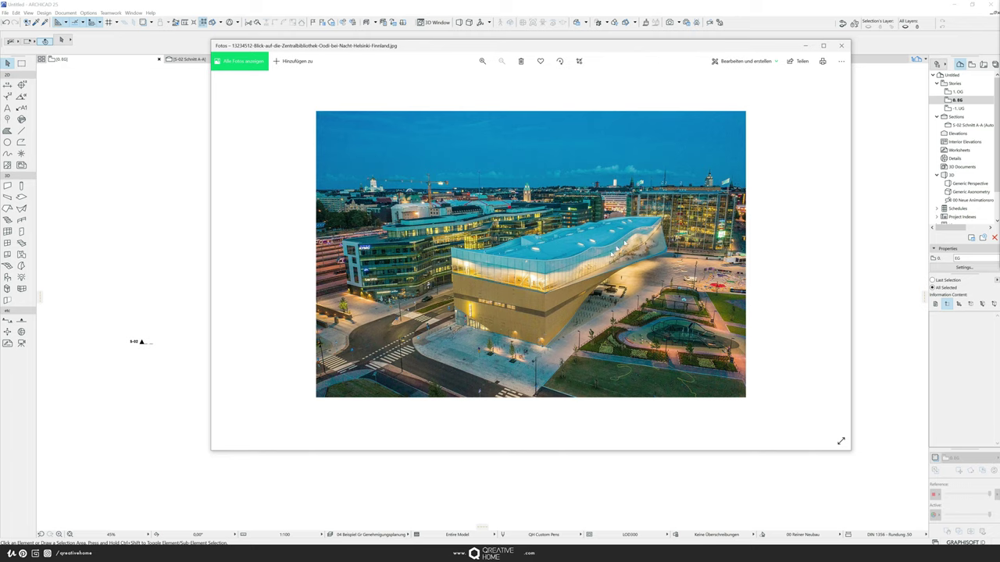
pyautogui.press('Right')
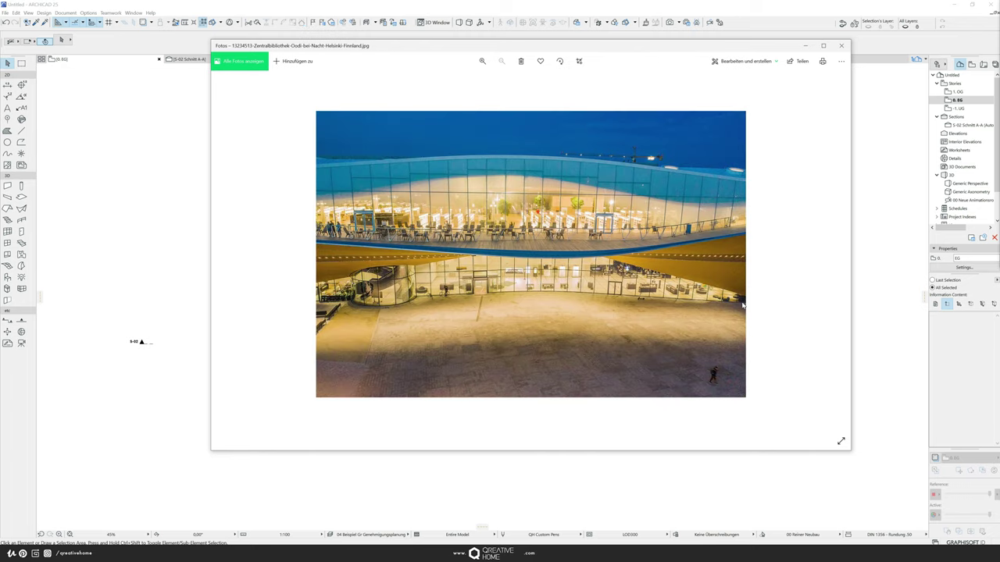
pyautogui.press('Right')
pyautogui.press('Right')
pyautogui.press('Right')
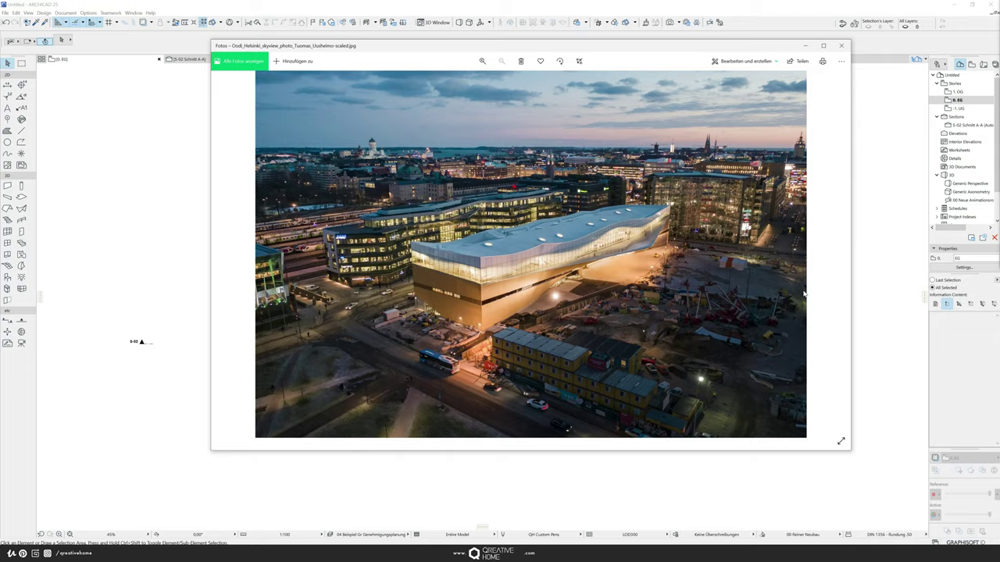
pyautogui.hotkey('alt', 'F4')
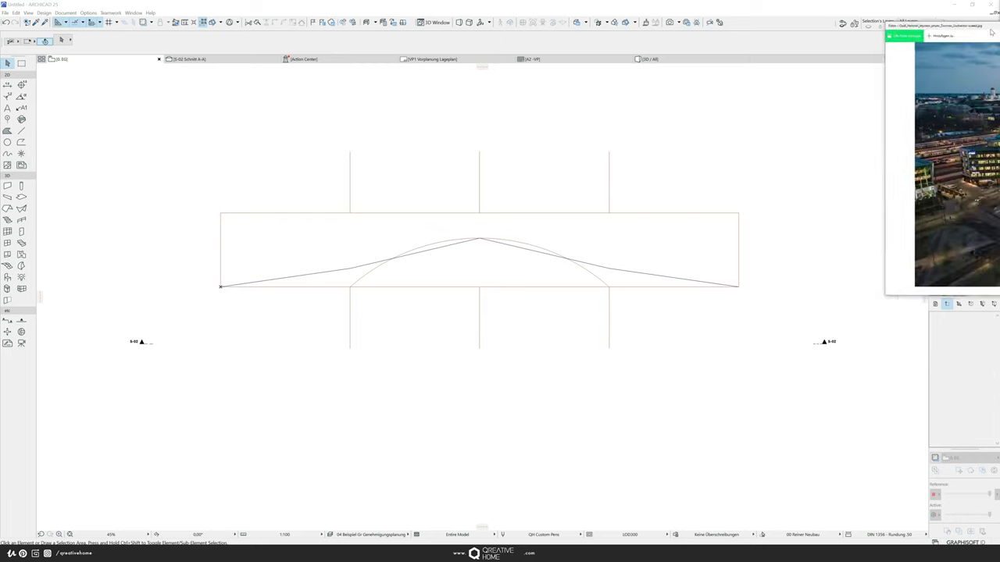
# Step: Check the Oodi aerial photo beside the plan, then pick the Shell tool with the Ruled method
pyautogui.moveTo(968, 35)
pyautogui.mouseDown()
pyautogui.moveTo(742, 71)
pyautogui.moveTo(422, 89)
pyautogui.moveTo(473, 75)
pyautogui.mouseUp()
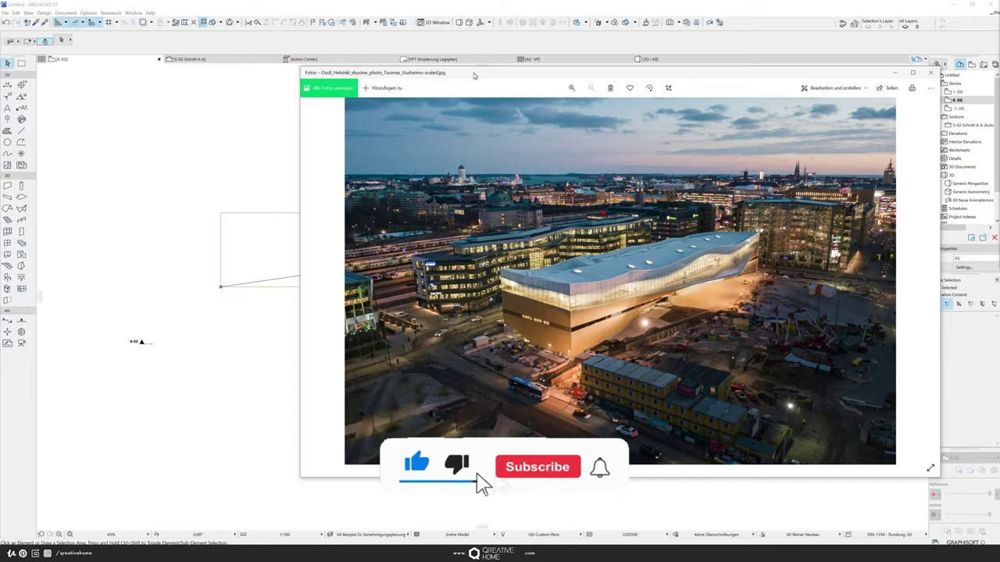
pyautogui.moveTo(474, 75)
pyautogui.mouseDown()
pyautogui.moveTo(887, 48)
pyautogui.moveTo(575, 90)
pyautogui.moveTo(386, 101)
pyautogui.mouseUp()
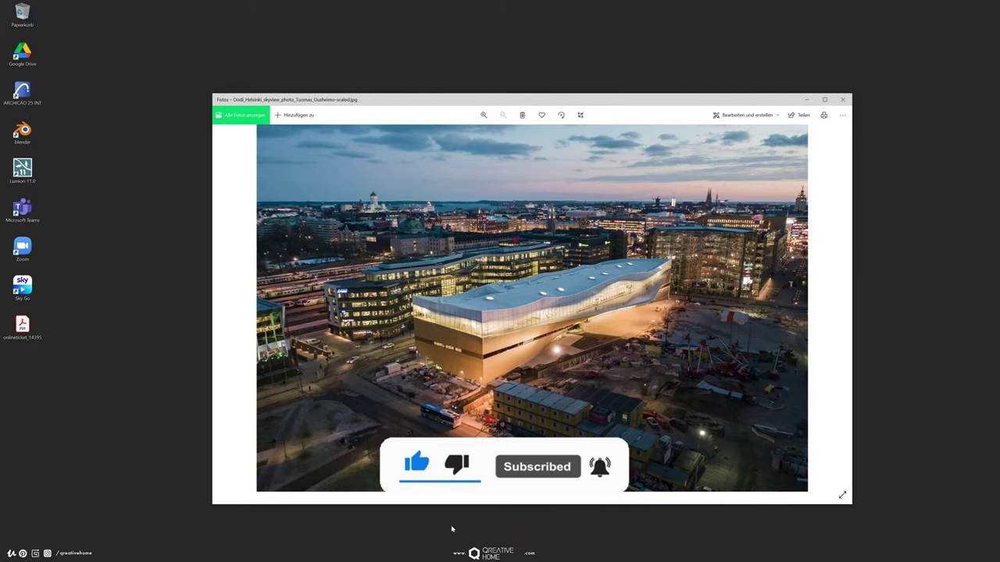
pyautogui.hotkey('alt', 'Tab')
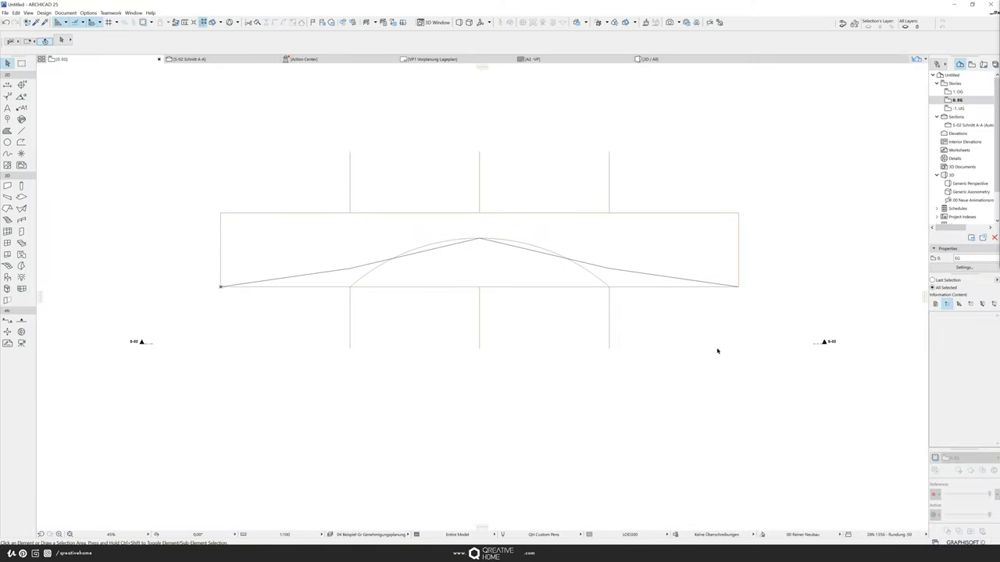
pyautogui.hotkey('alt', 'Tab')
pyautogui.click(21, 208)
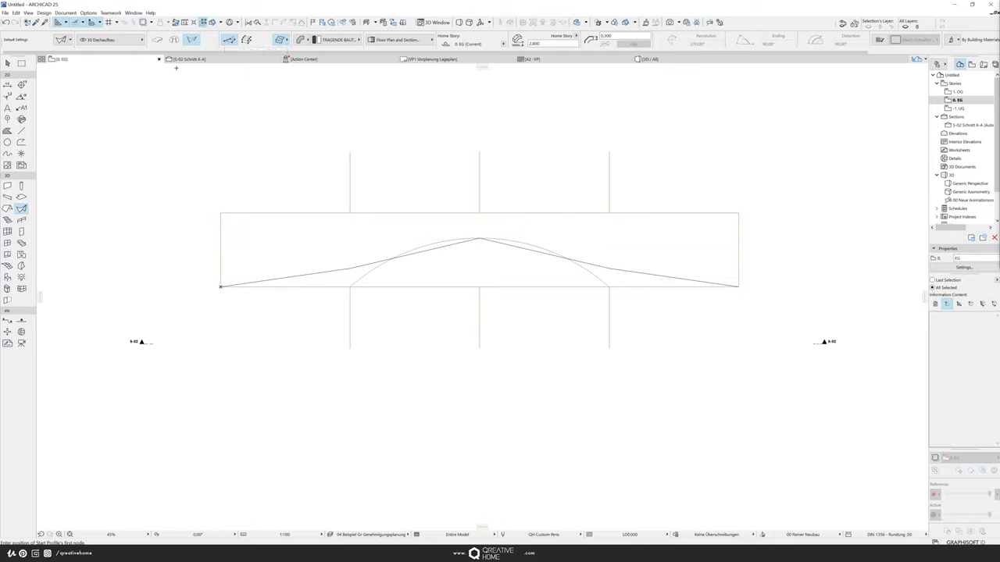
# Step: Draw a ruled shell from the rectangle's left, right and top-right corners, then view it in 3D
pyautogui.click(221, 286)
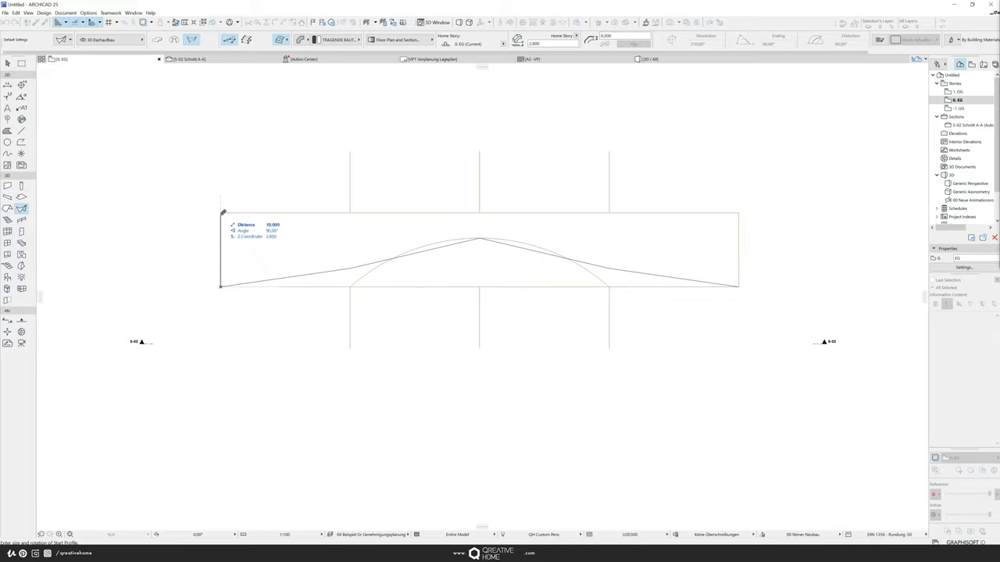
pyautogui.click(740, 286)
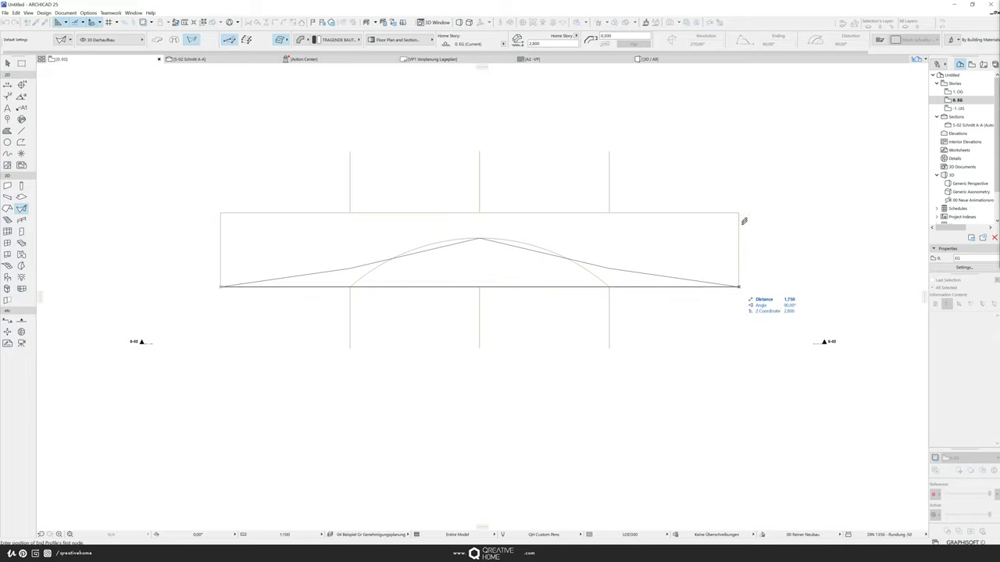
pyautogui.click(737, 213)
pyautogui.doubleClick(223, 214)
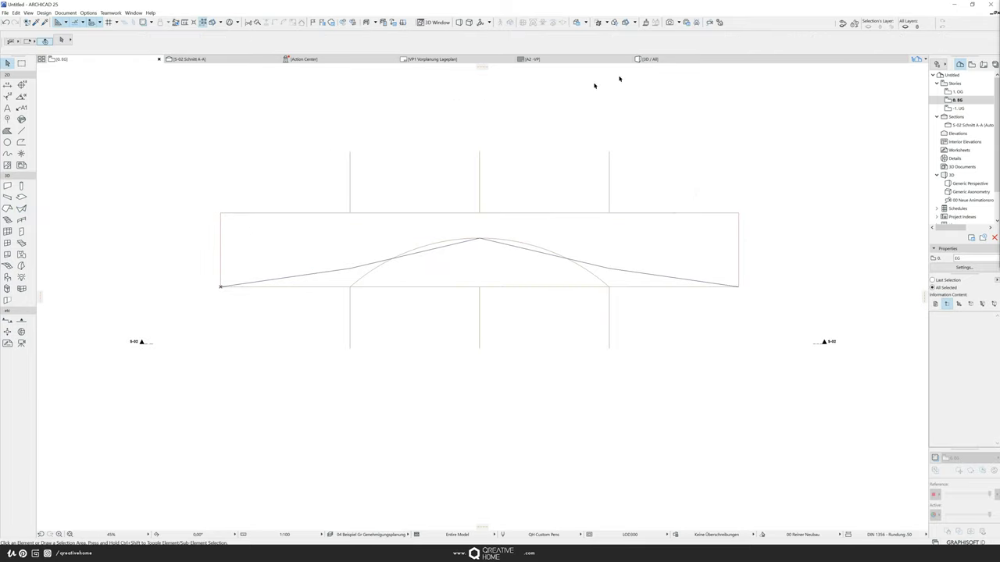
pyautogui.click(674, 61)
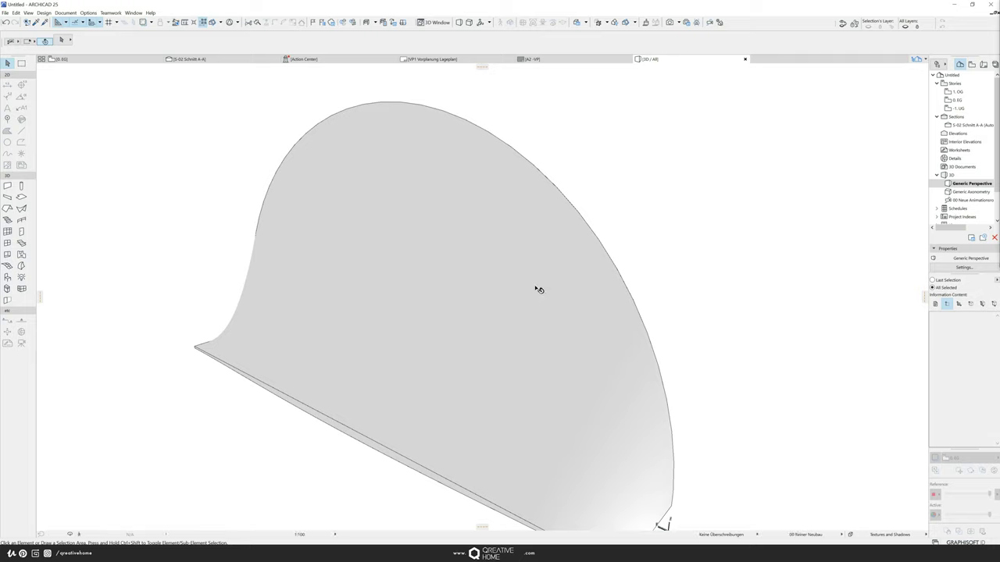
# Step: Flatten the curved shell into a base strip with the first pet palette command on its upper edge
pyautogui.keyDown('shift'); pyautogui.moveTo(535, 286); pyautogui.dragTo(430, 354, button='middle'); pyautogui.keyUp('shift')
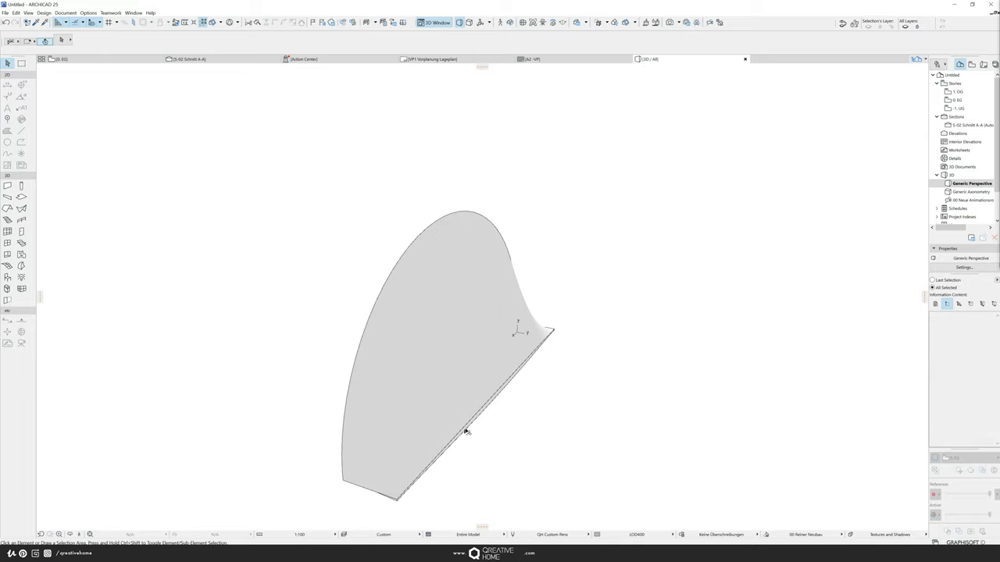
pyautogui.keyDown('shift'); pyautogui.moveTo(467, 431); pyautogui.dragTo(502, 283, button='middle'); pyautogui.keyUp('shift')
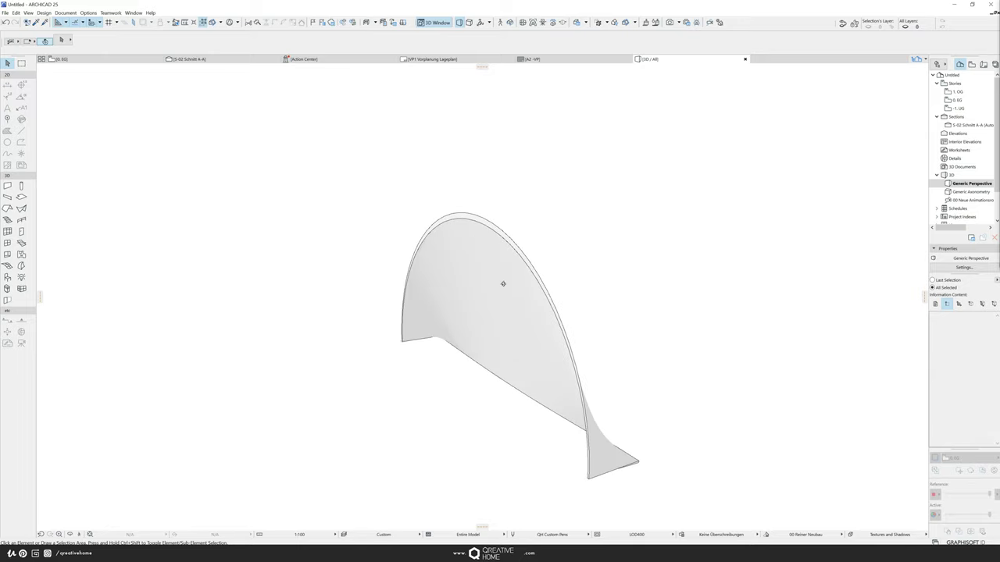
pyautogui.click(512, 239)
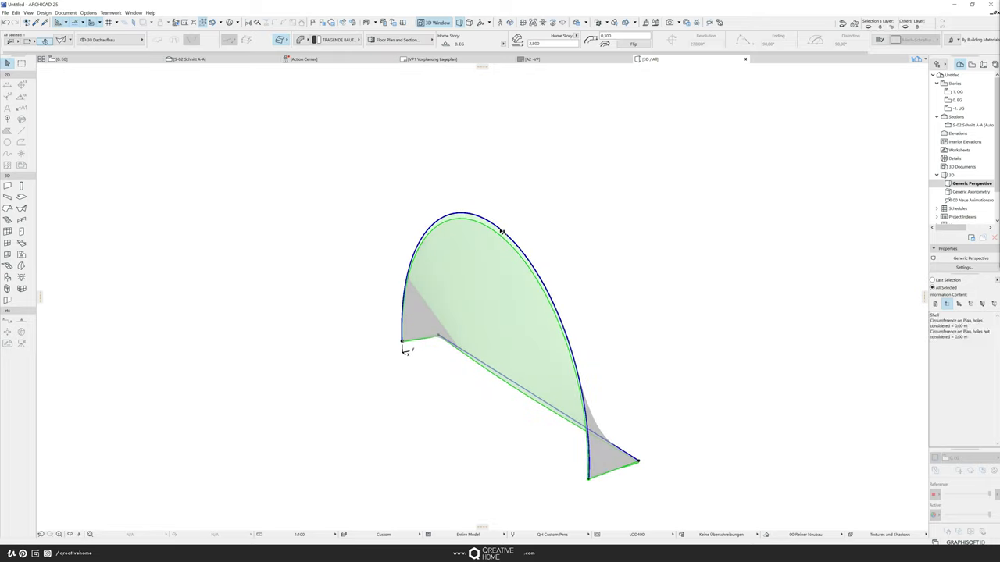
pyautogui.click(502, 232)
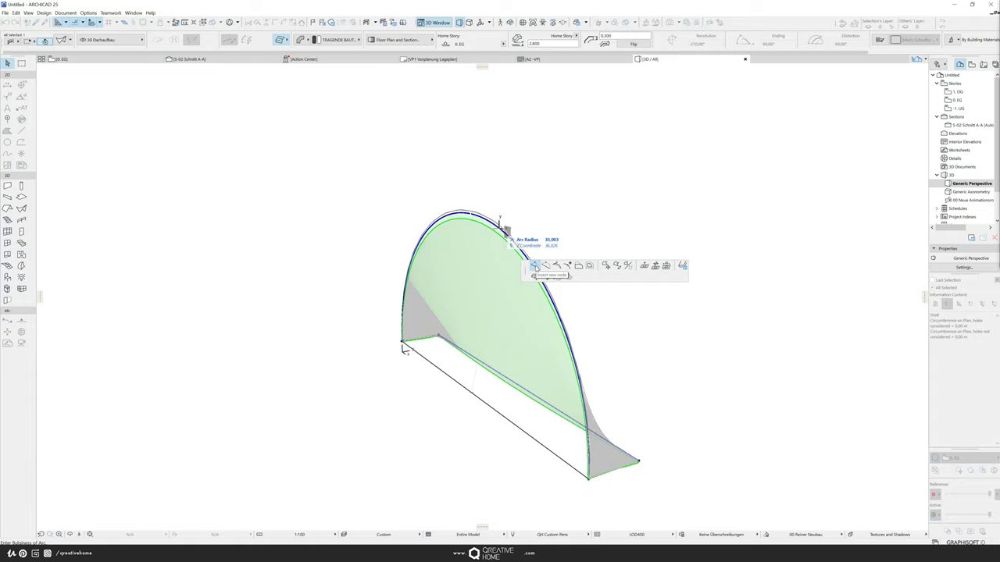
pyautogui.click(534, 267)
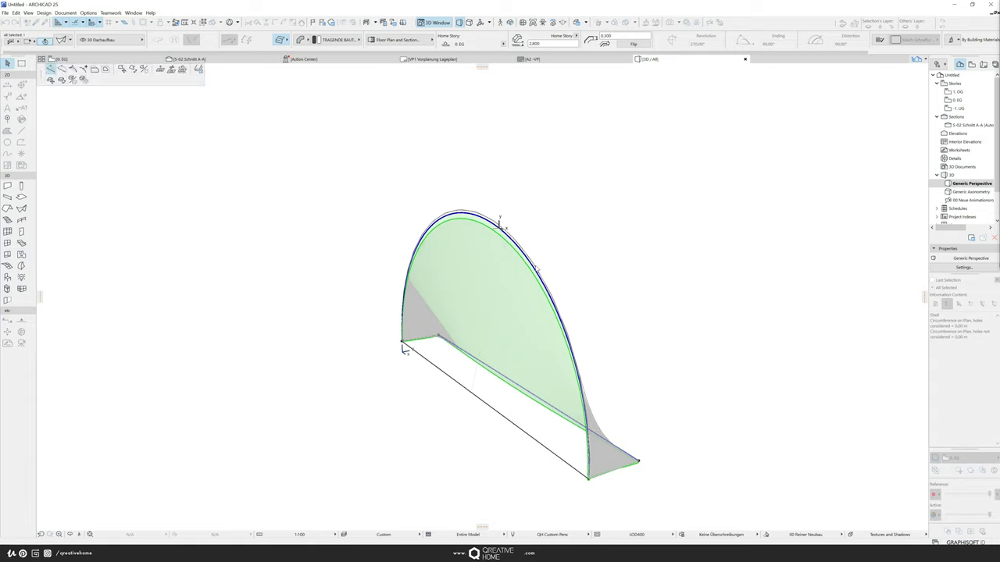
pyautogui.click(485, 319)
pyautogui.click(564, 344)
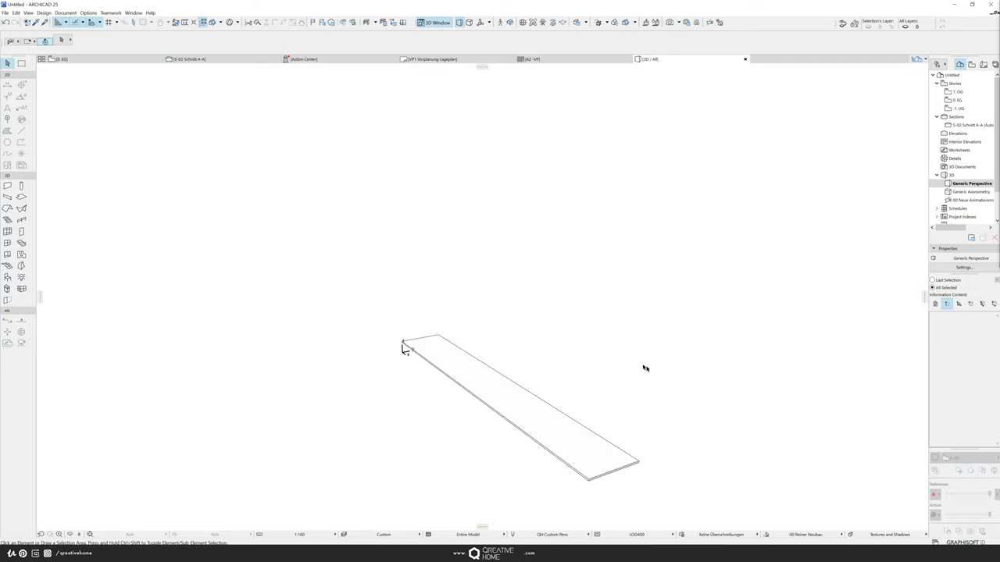
# Step: Orbit and zoom the 3D view to look along the flat shell plank
pyautogui.keyDown('shift'); pyautogui.moveTo(616, 401); pyautogui.dragTo(411, 385, button='middle'); pyautogui.keyUp('shift')
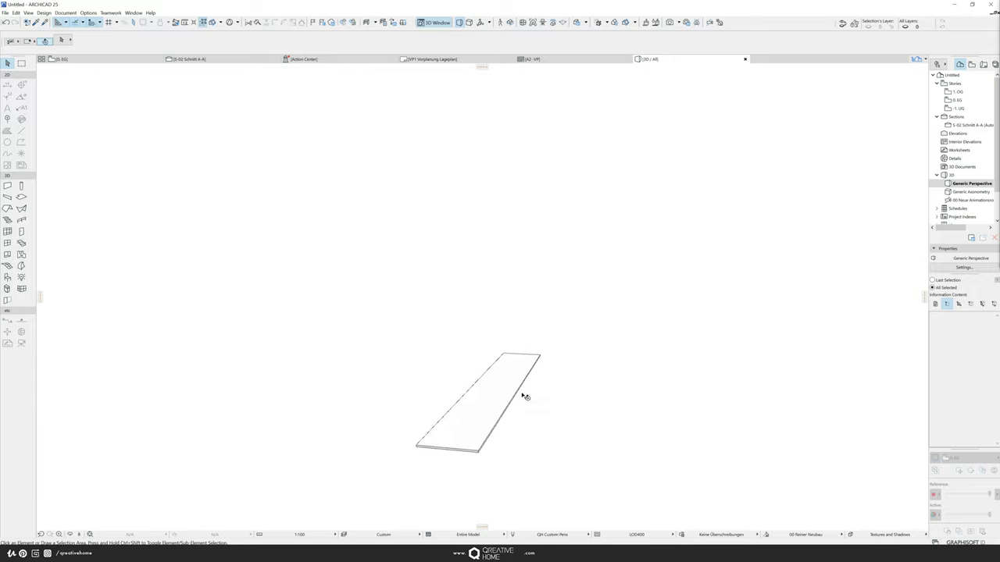
pyautogui.scroll(3, 485, 451)
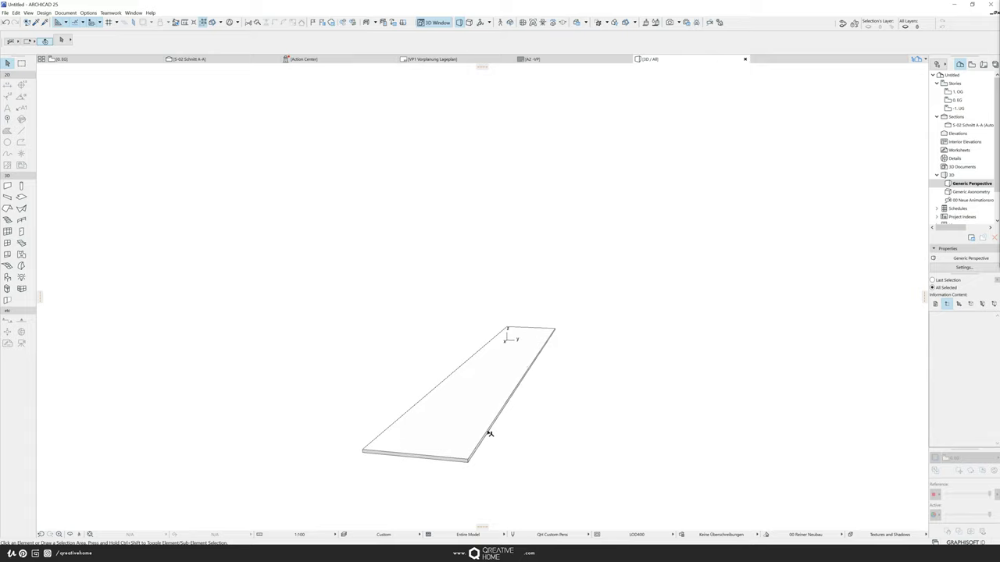
pyautogui.click(493, 390)
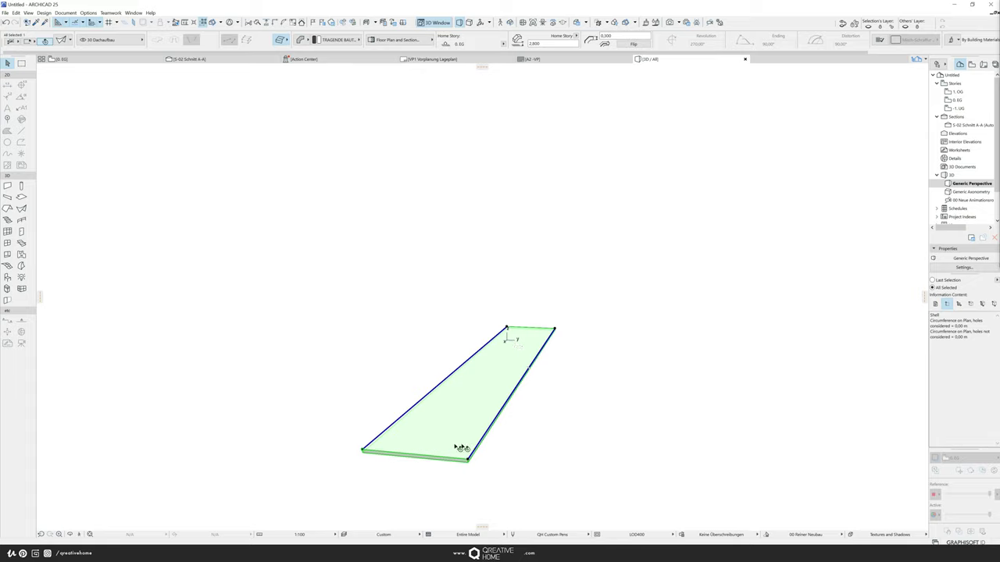
pyautogui.keyDown('shift'); pyautogui.moveTo(438, 385); pyautogui.dragTo(513, 406, button='middle'); pyautogui.keyUp('shift')
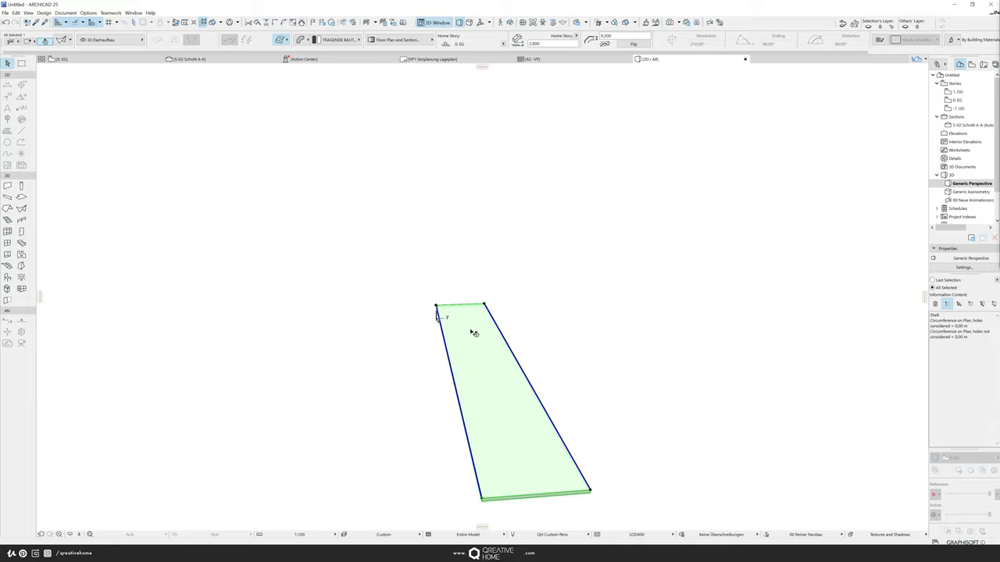
pyautogui.click(598, 371)
pyautogui.keyDown('shift'); pyautogui.moveTo(598, 370); pyautogui.dragTo(538, 403, button='middle'); pyautogui.keyUp('shift')
pyautogui.scroll(3, 538, 403)
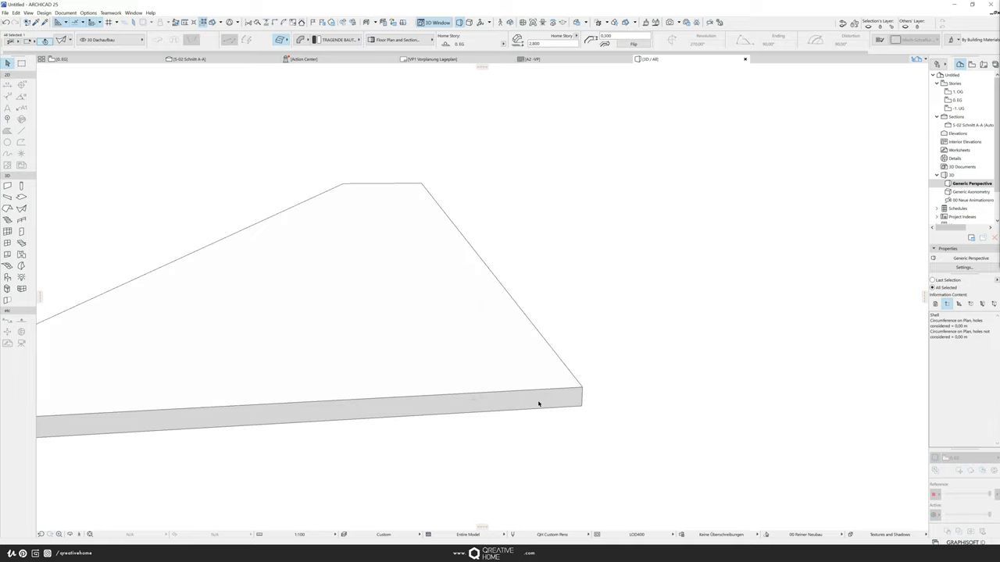
# Step: Rotate the shell plank 90° upright about its corner, then return to the 0. EG floor plan
pyautogui.click(555, 403)
pyautogui.hotkey('ctrl', 'e')
pyautogui.click(553, 400)
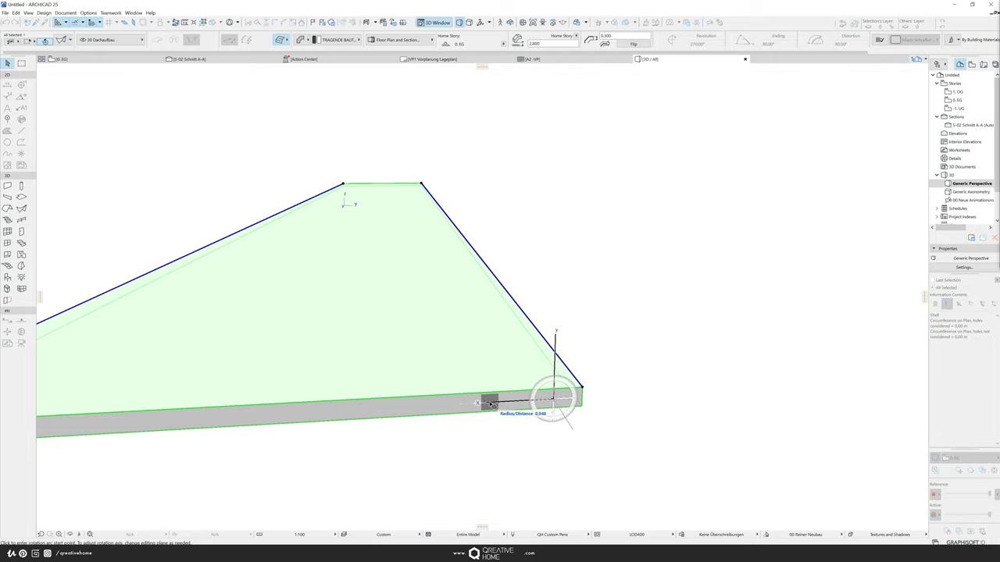
pyautogui.click(490, 403)
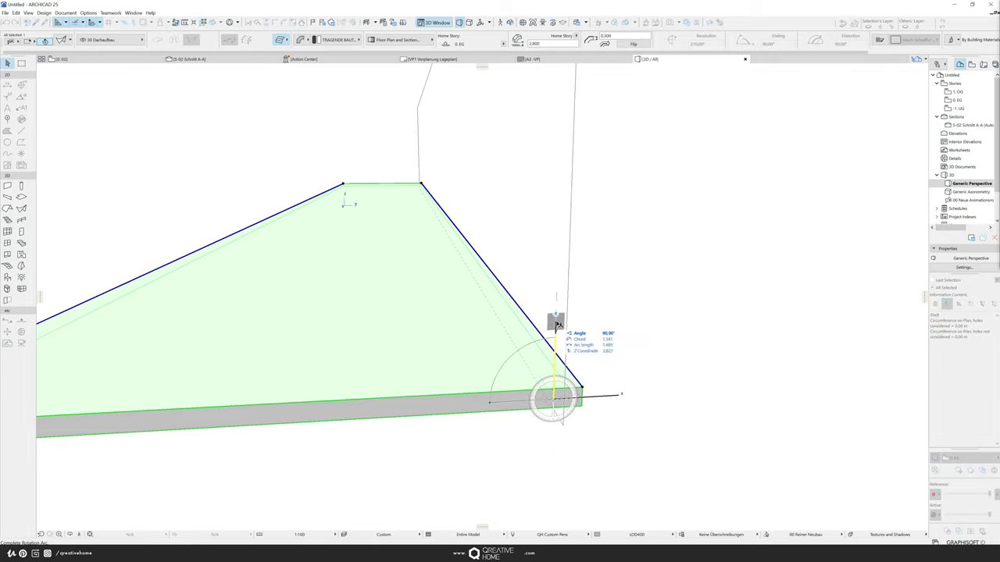
pyautogui.click(558, 325)
pyautogui.press('Escape')
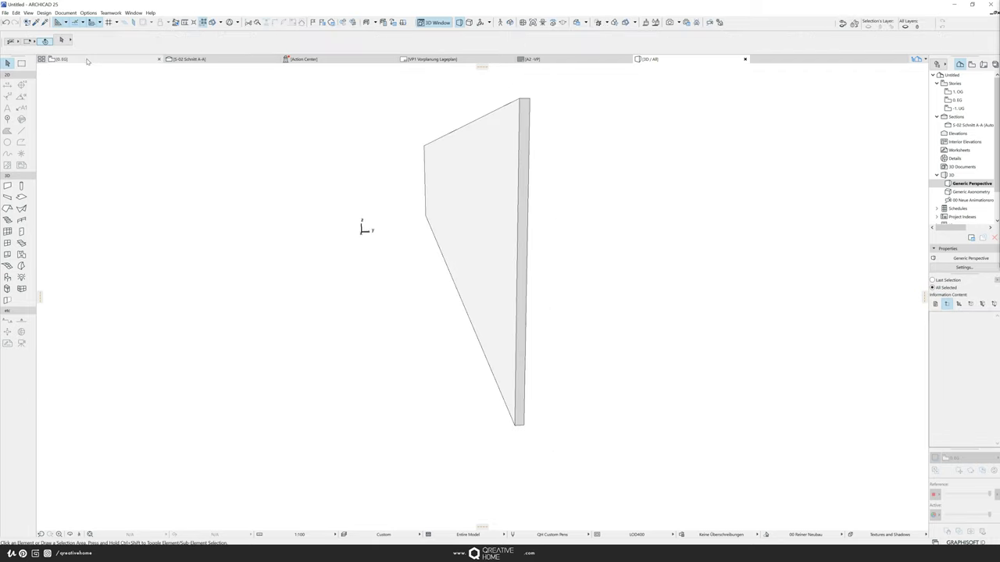
pyautogui.press('F2')
# Step: Drag the shell's plan line from the rectangle's top edge down onto its bottom edge
pyautogui.scroll(3, 227, 217)
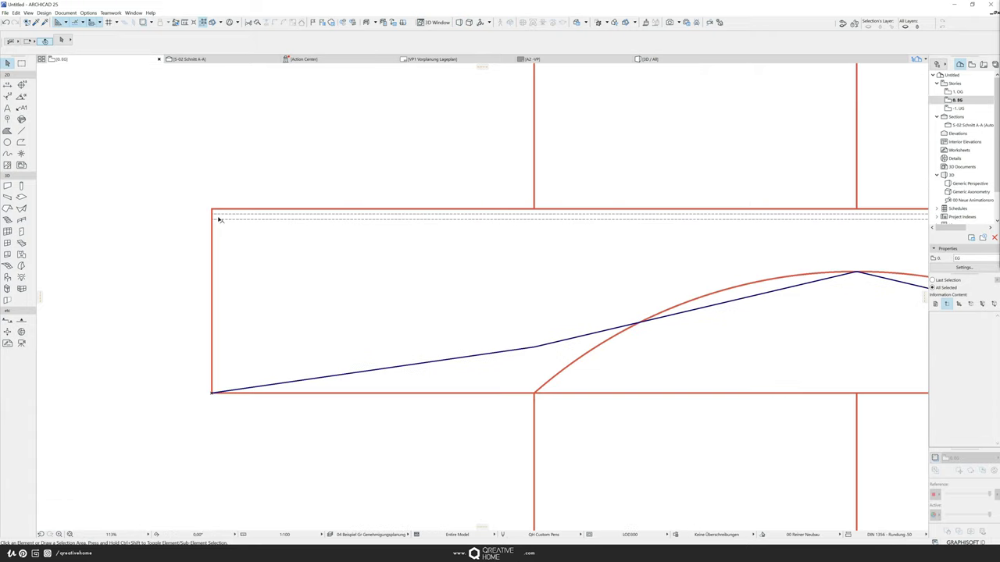
pyautogui.click(211, 215)
pyautogui.moveTo(211, 215); pyautogui.dragTo(211, 392)
pyautogui.scroll(-3, 546, 404)
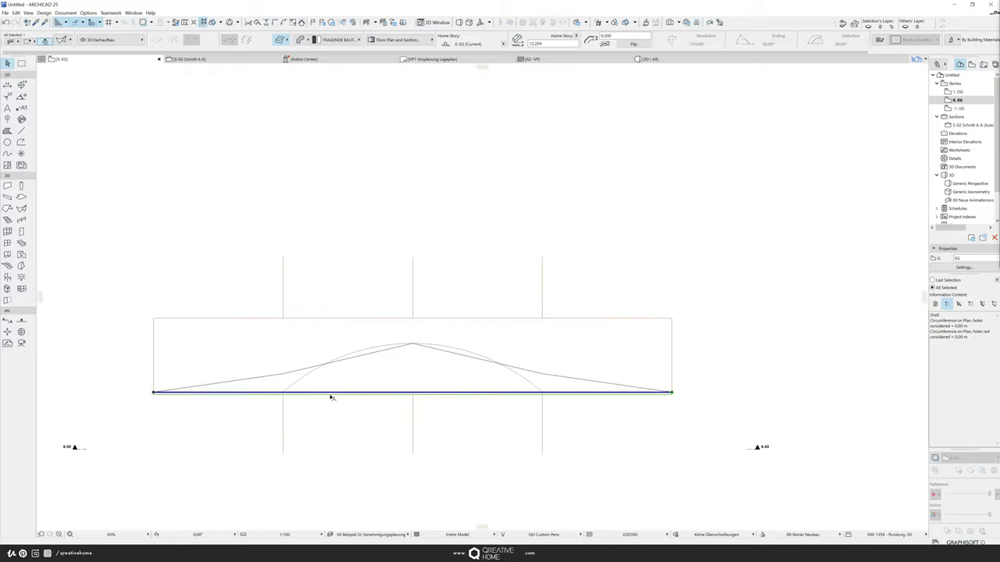
pyautogui.press('Escape')
pyautogui.scroll(2, 413, 391)
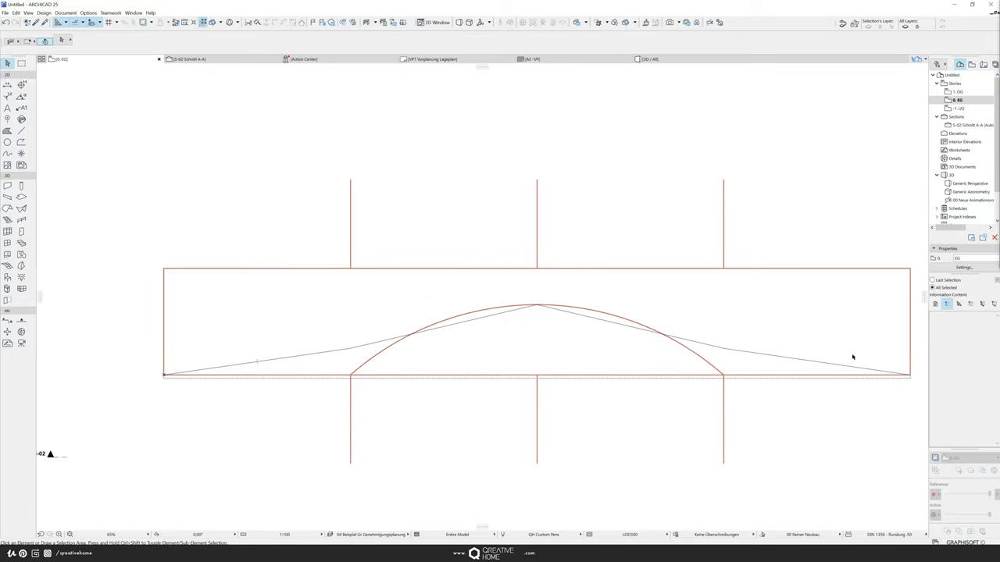
pyautogui.click(688, 380)
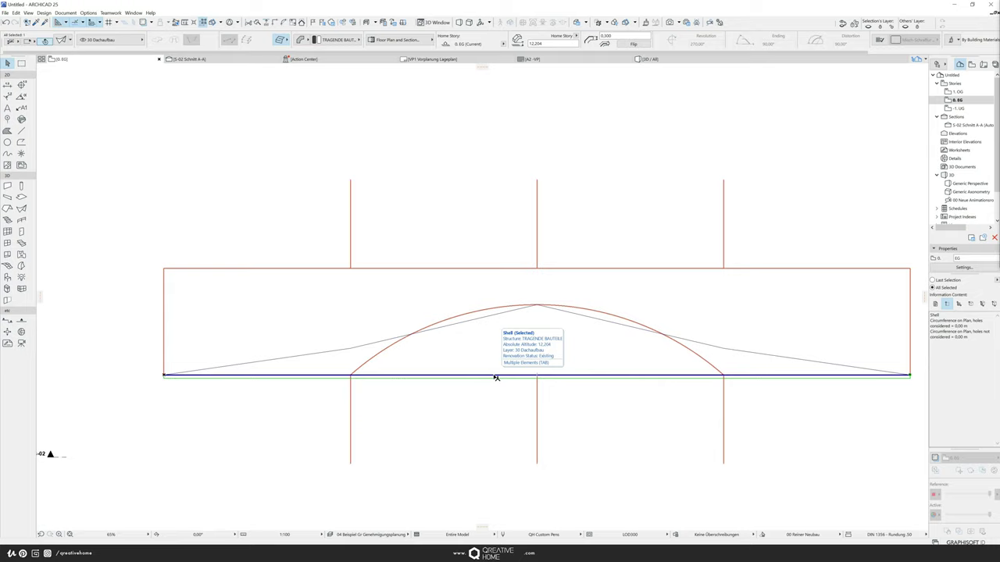
# Step: Insert new nodes on the shell edge below the arc's left end, middle and right end
pyautogui.click(495, 378)
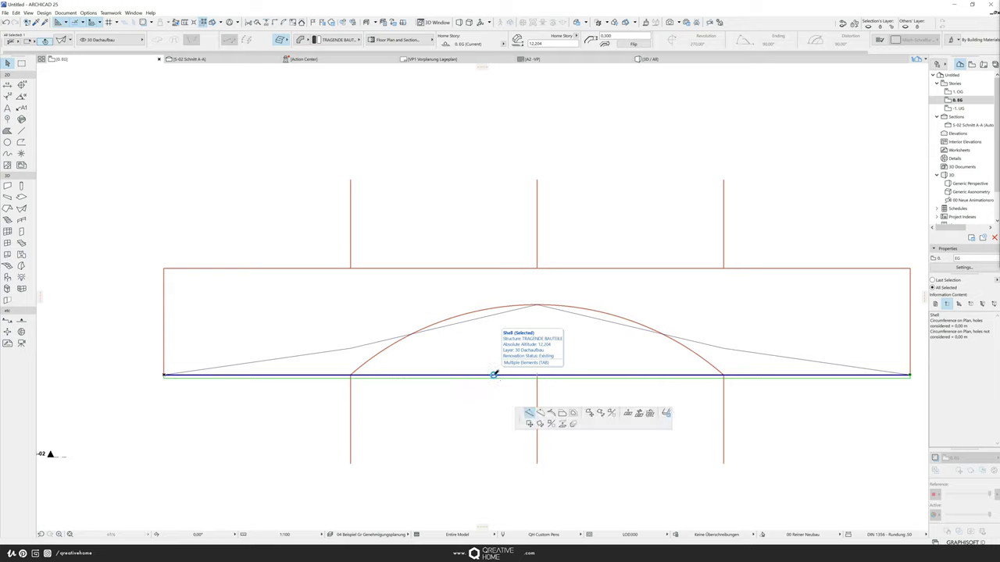
pyautogui.click(521, 412)
pyautogui.click(351, 375)
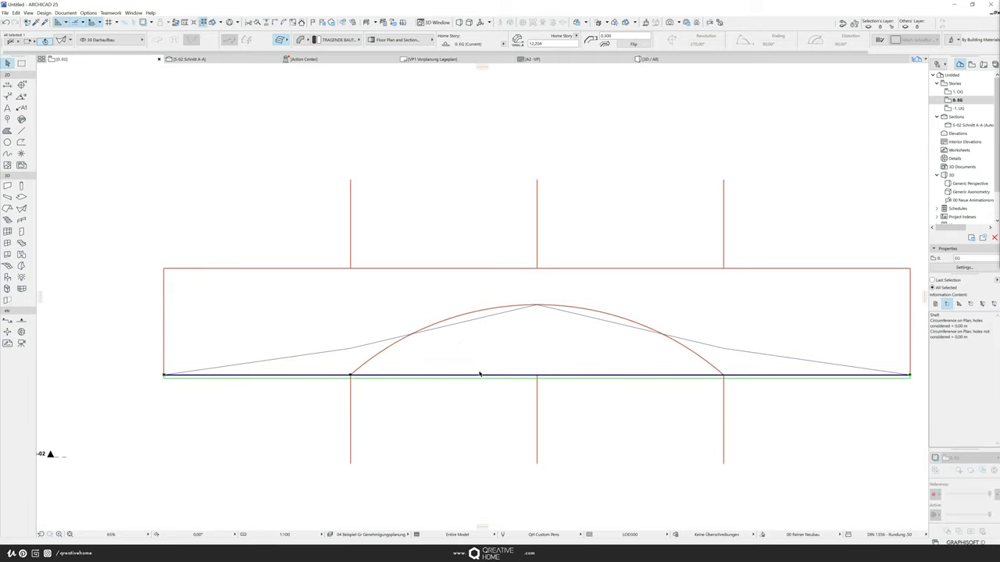
pyautogui.click(538, 376)
pyautogui.click(566, 412)
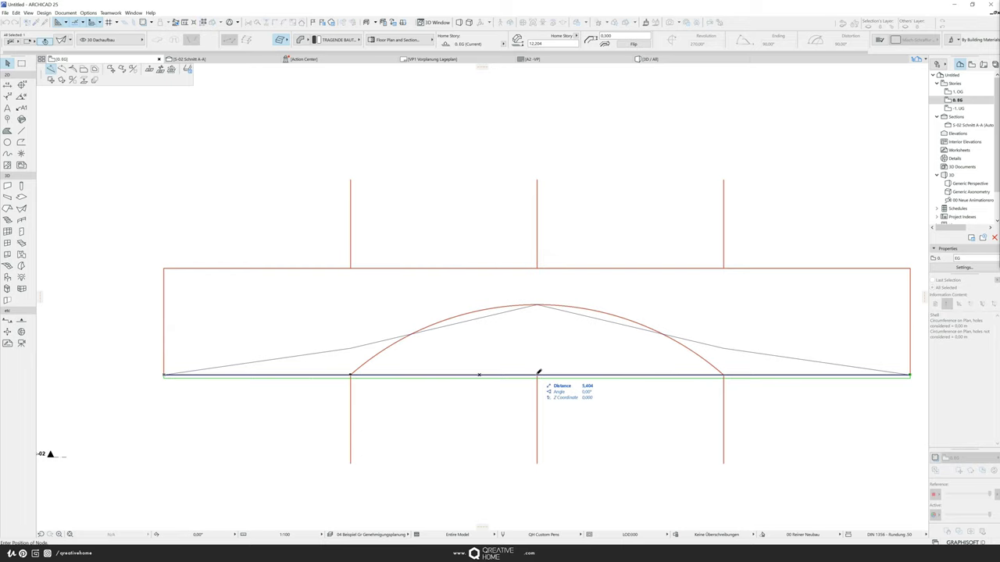
pyautogui.click(537, 375)
pyautogui.click(693, 375)
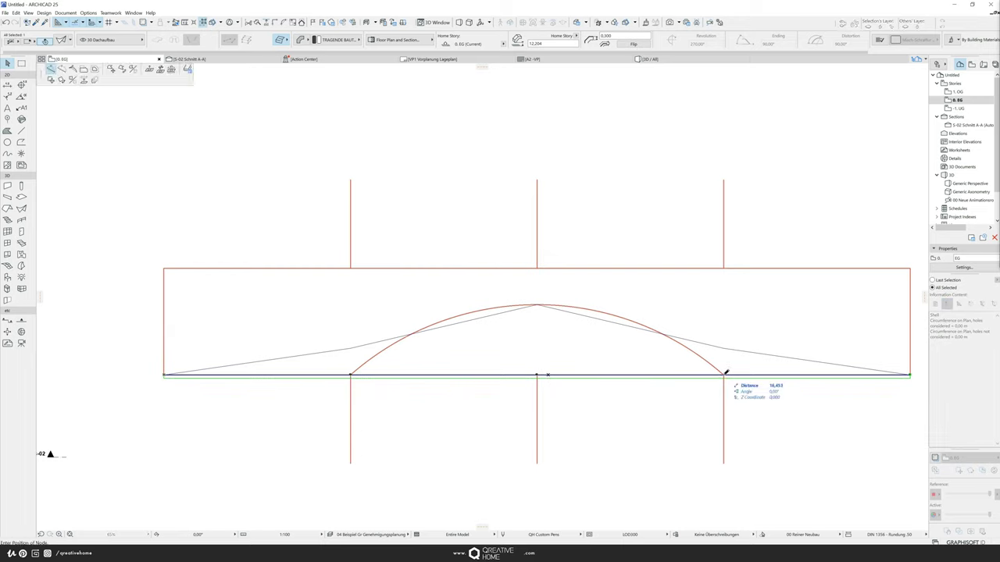
pyautogui.click(724, 375)
# Step: Raise the middle node to the arc apex and the side nodes onto the sloping guides
pyautogui.click(536, 375)
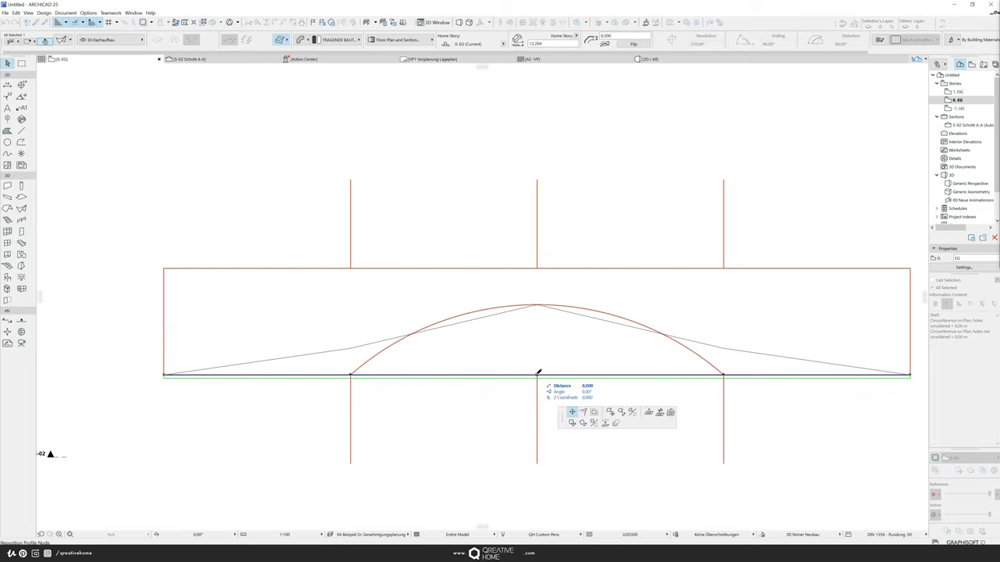
pyautogui.click(536, 305)
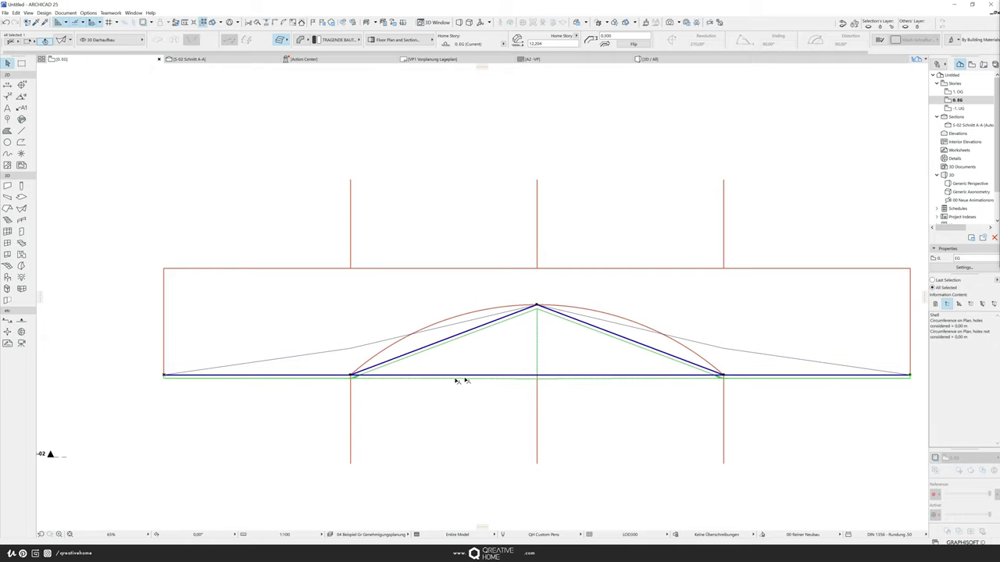
pyautogui.click(350, 374)
pyautogui.click(351, 347)
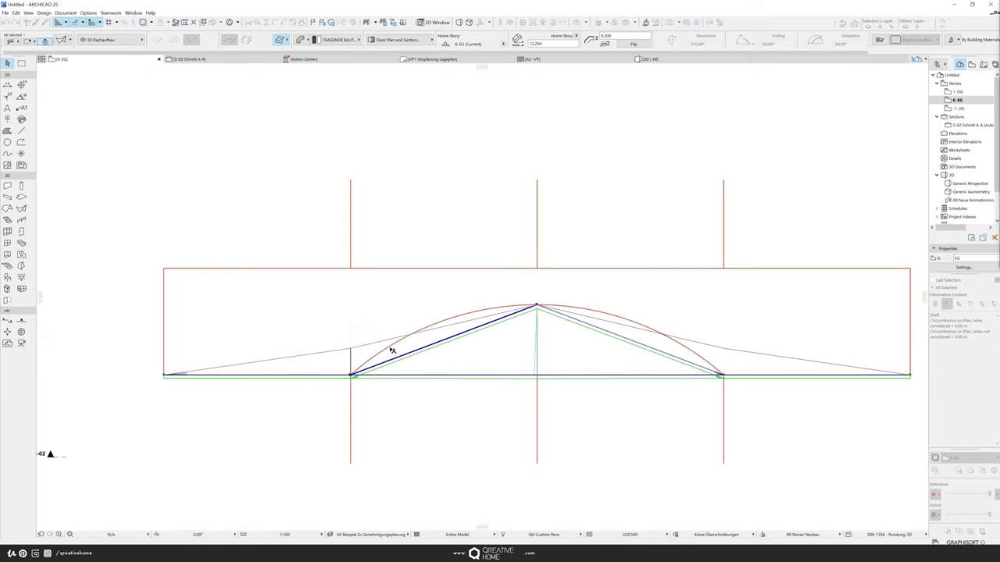
pyautogui.click(723, 376)
pyautogui.click(723, 349)
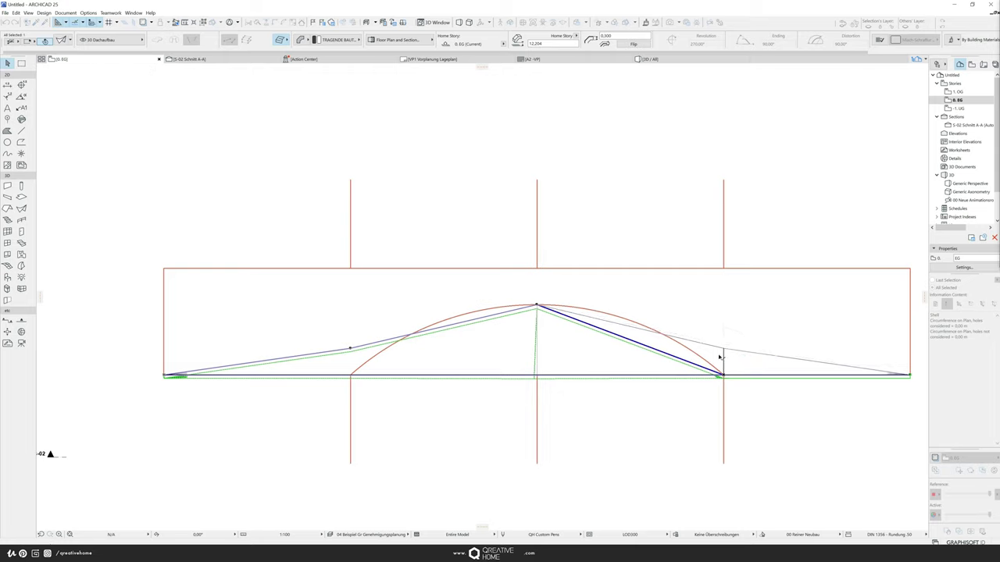
# Step: Insert extra base-edge nodes below the arc's left and right ends
pyautogui.click(409, 378)
pyautogui.click(351, 376)
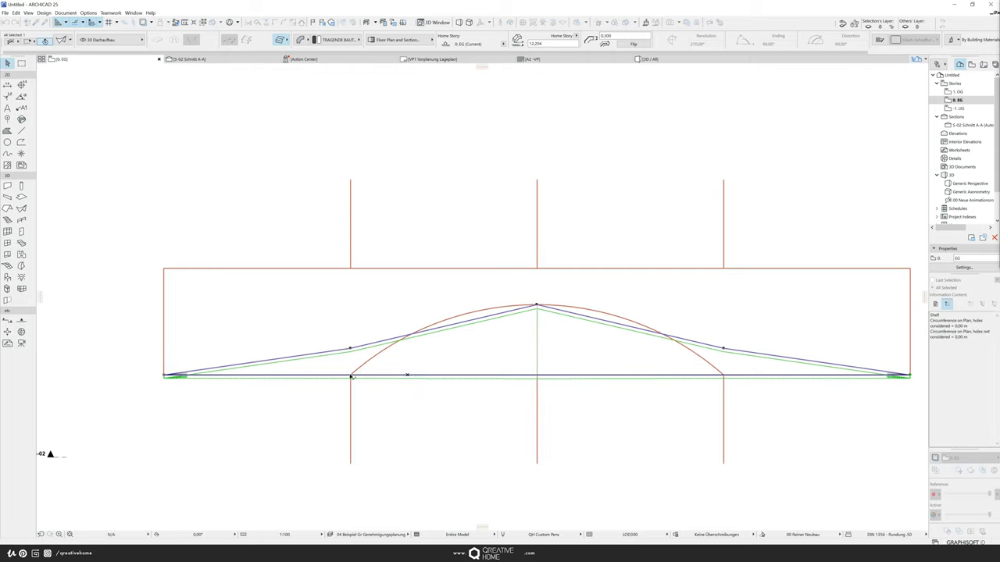
pyautogui.click(723, 375)
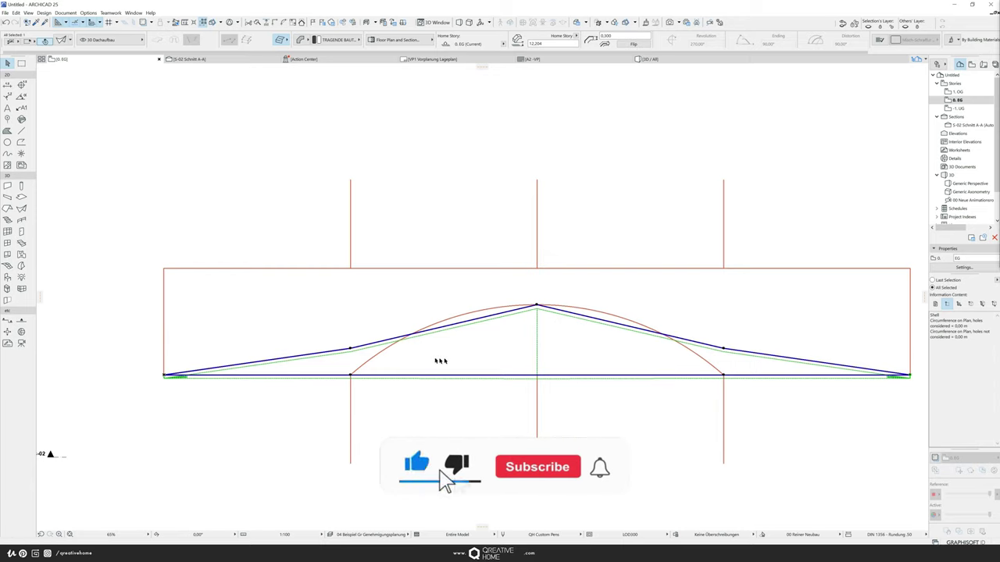
pyautogui.click(507, 376)
# Step: Add a node at the middle of the base and view the bent shell in 3D
pyautogui.click(537, 375)
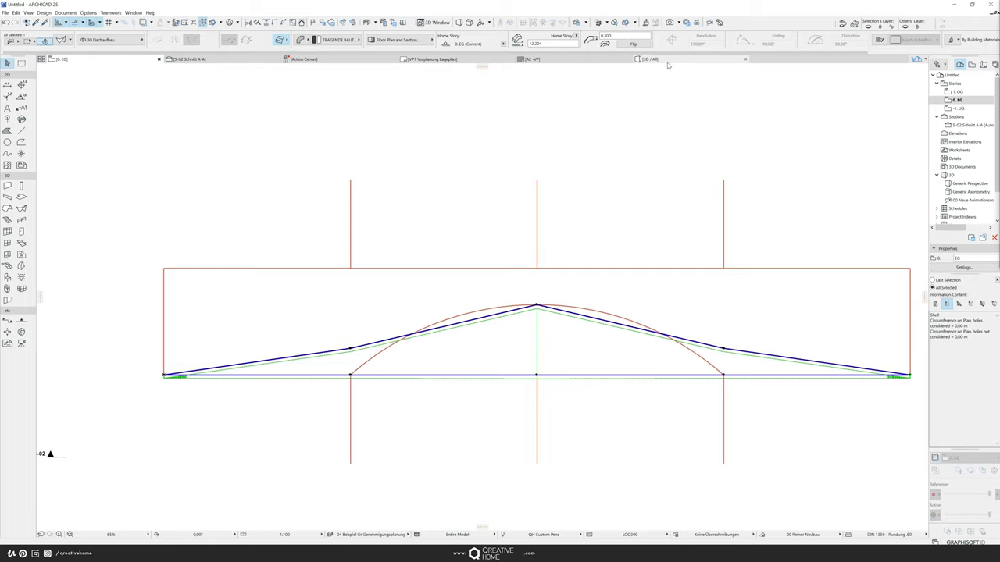
pyautogui.press('F3')
pyautogui.keyDown('shift'); pyautogui.moveTo(643, 156); pyautogui.dragTo(582, 192, button='middle'); pyautogui.keyUp('shift')
pyautogui.keyDown('shift'); pyautogui.moveTo(310, 266); pyautogui.dragTo(481, 247, button='middle'); pyautogui.keyUp('shift')
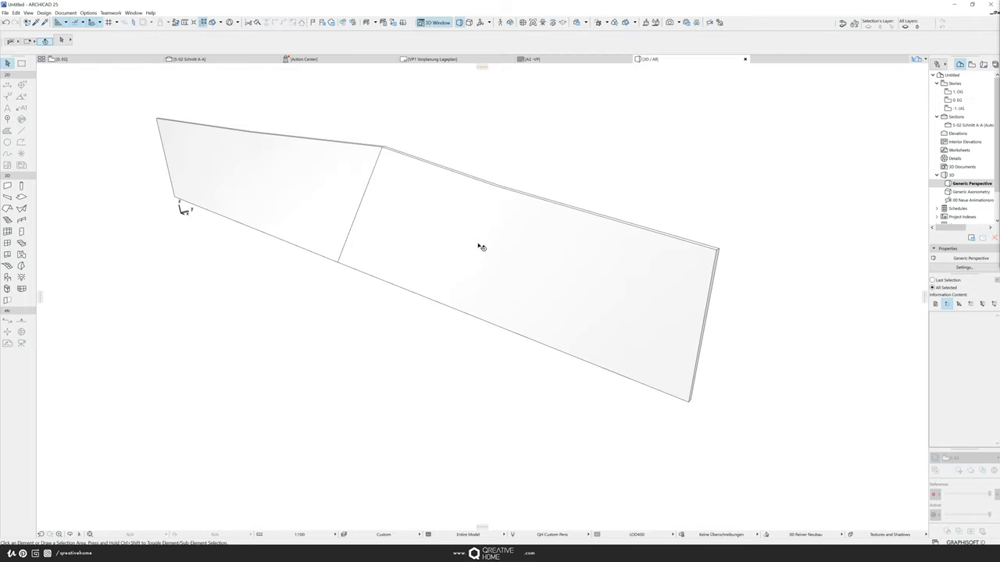
# Step: Give the shell a Morphing Rule ruled surface, then return to the 0. EG floor plan
pyautogui.click(510, 180)
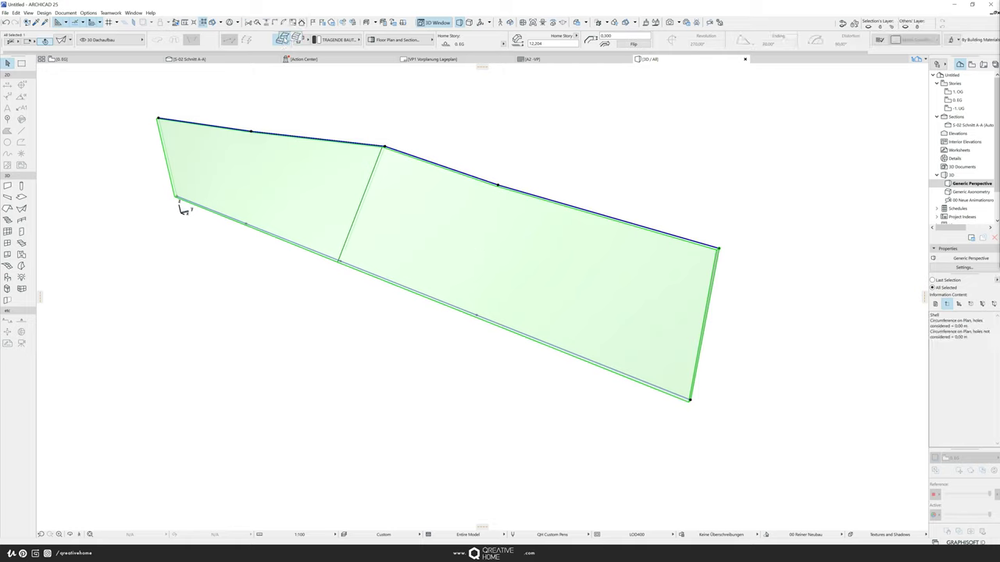
pyautogui.click(282, 39)
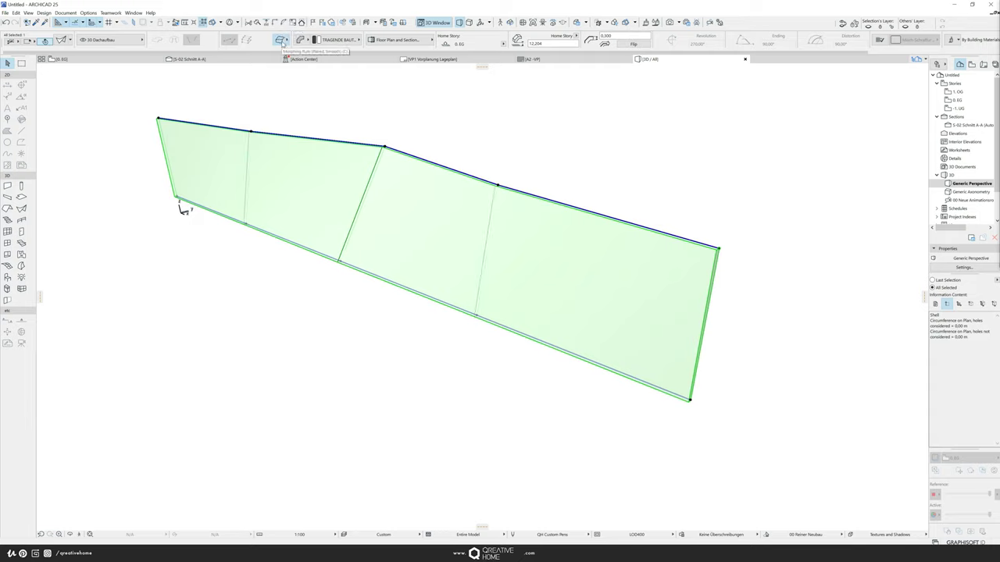
pyautogui.click(408, 118)
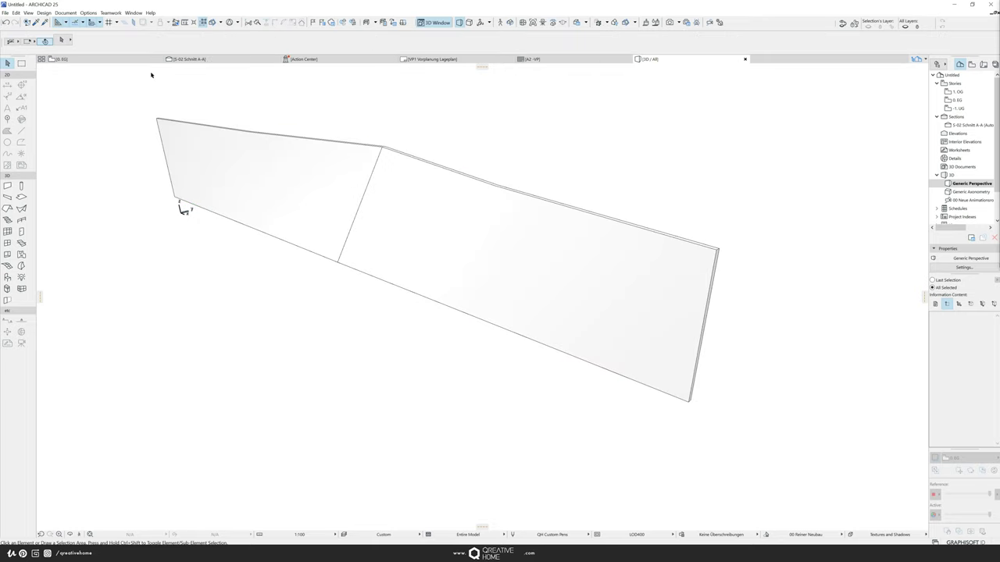
pyautogui.click(114, 60)
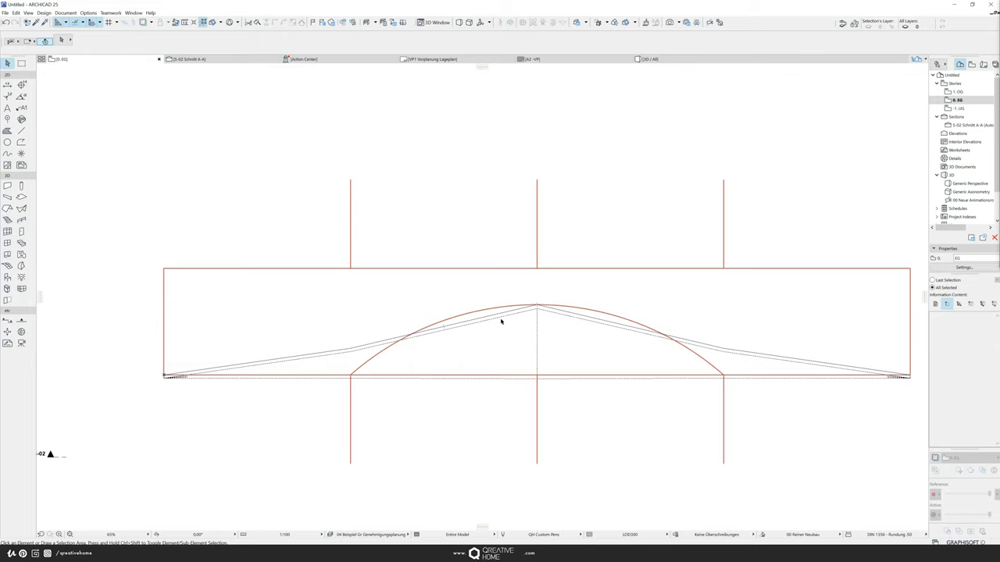
# Step: Fillet the apex node of the shell's roof profile
pyautogui.moveTo(501, 322); pyautogui.dragTo(477, 328, button='middle')
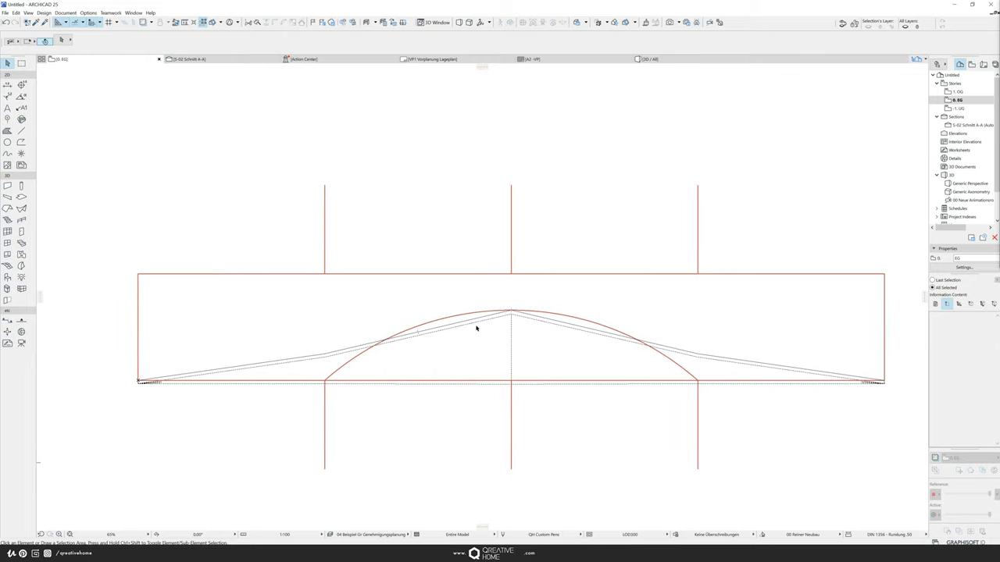
pyautogui.click(476, 323)
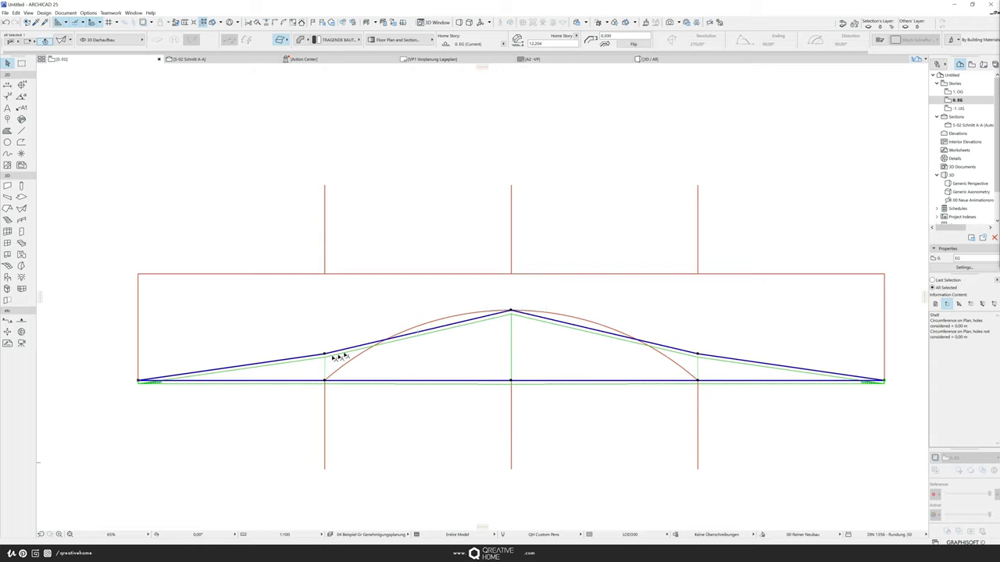
pyautogui.click(511, 311)
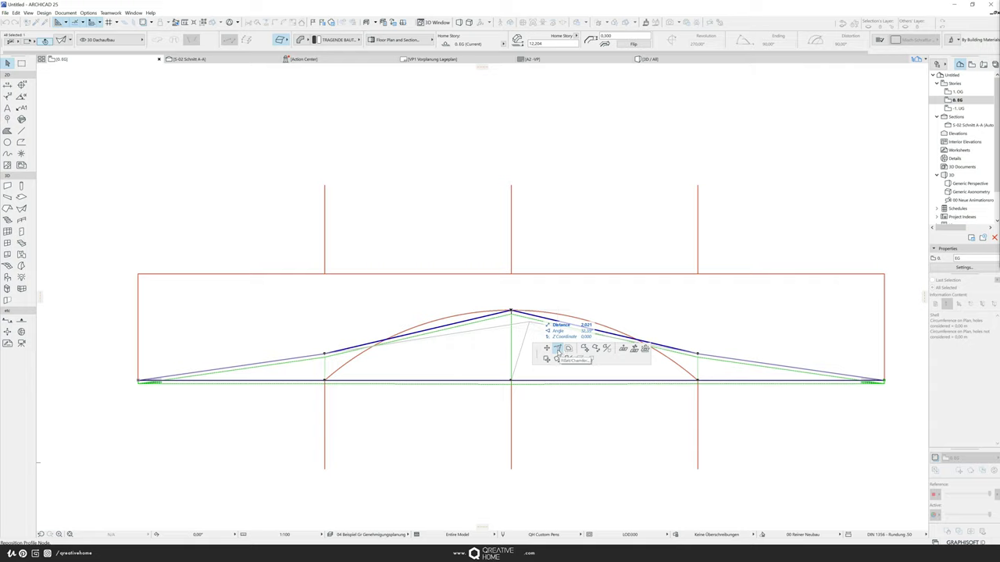
pyautogui.click(557, 350)
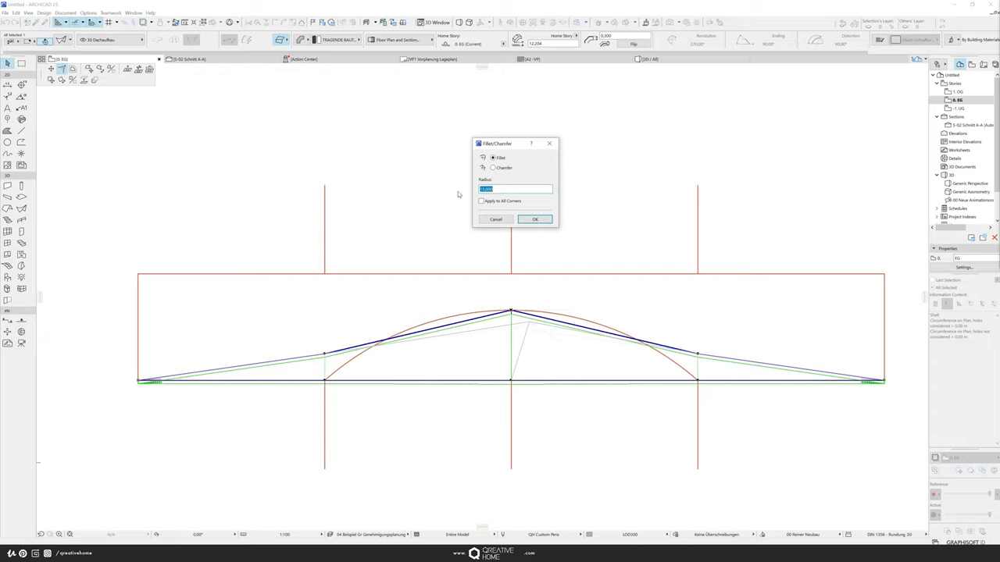
pyautogui.click(534, 219)
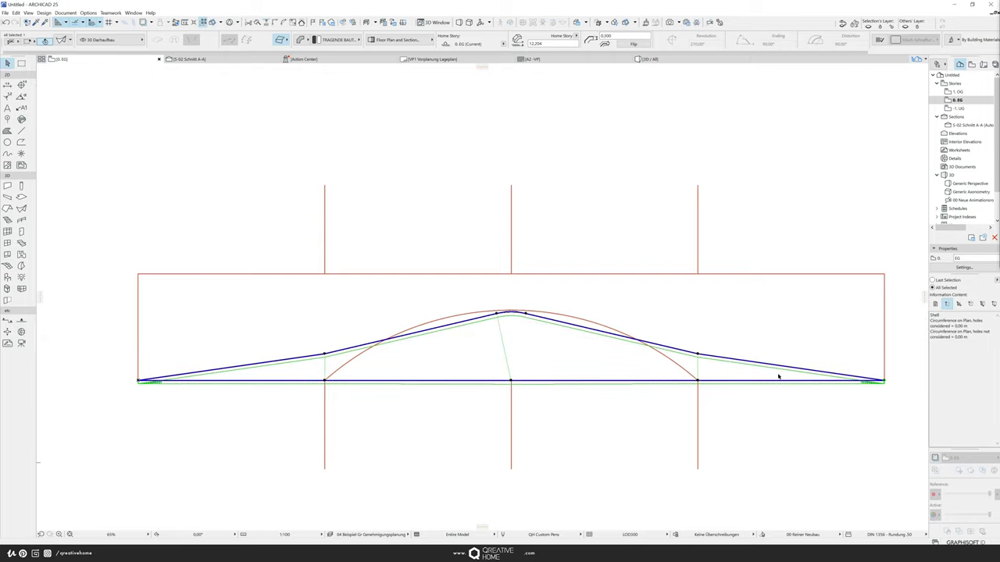
# Step: Fillet the right-hand profile node with a radius of 5
pyautogui.click(697, 354)
pyautogui.click(743, 392)
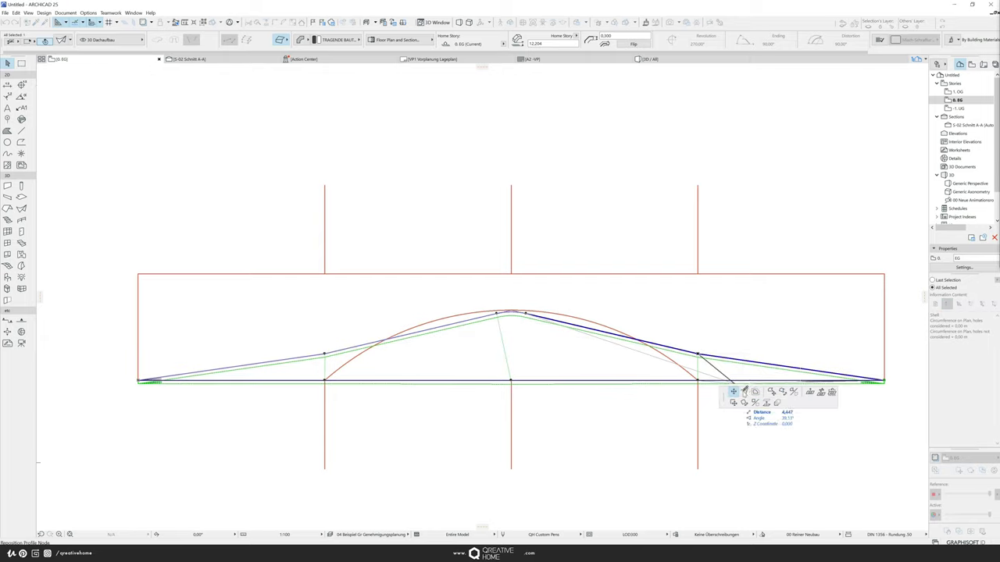
pyautogui.click(745, 391)
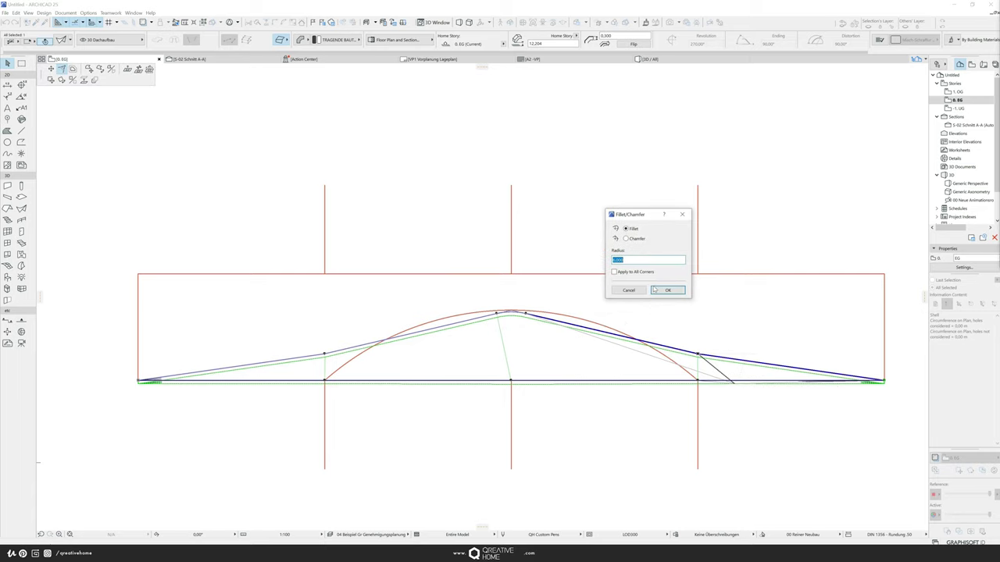
pyautogui.write('50')
pyautogui.click(668, 290)
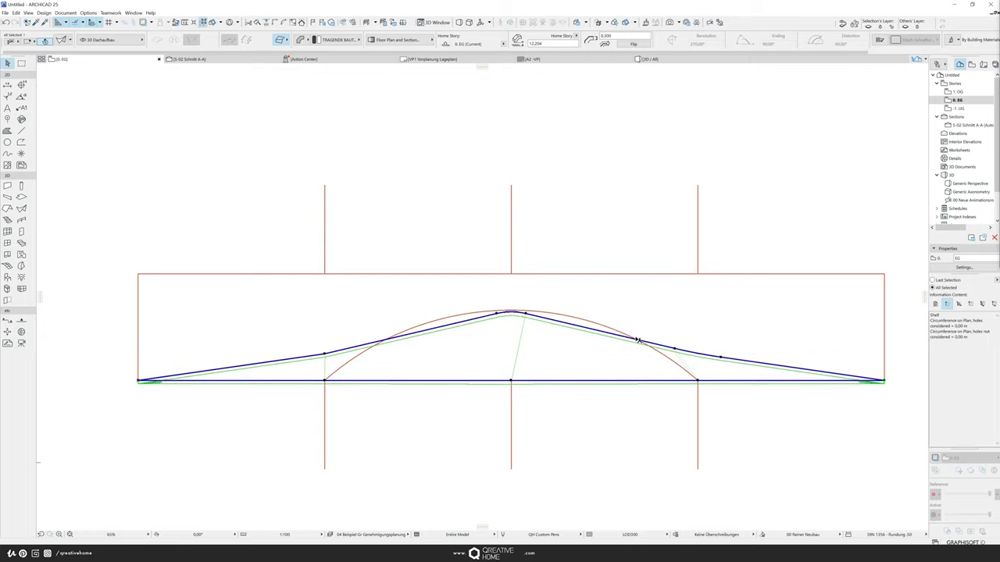
# Step: Fillet the left profile node and clear the shell selection
pyautogui.click(325, 354)
pyautogui.click(368, 394)
pyautogui.click(372, 395)
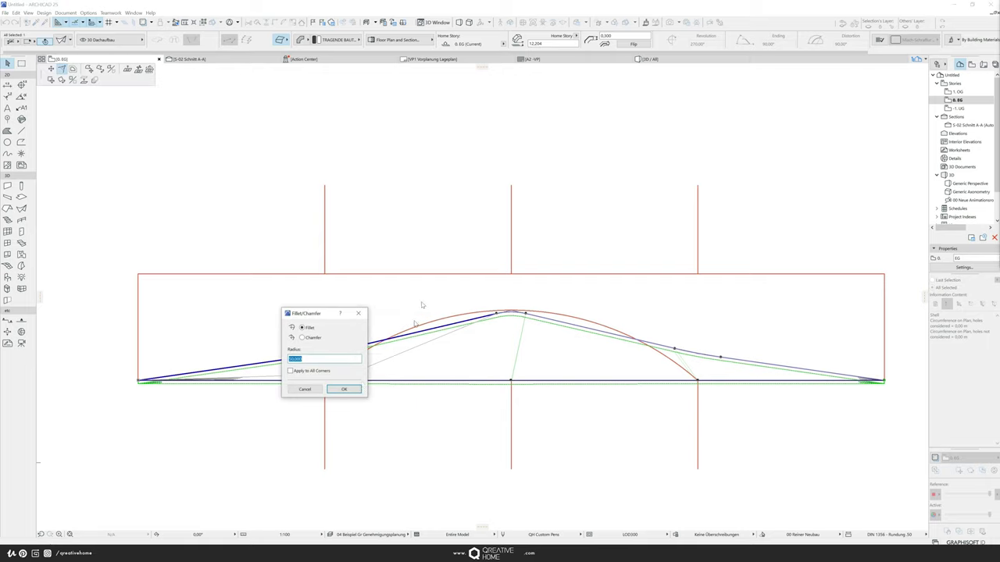
pyautogui.press('Return')
pyautogui.click(382, 217)
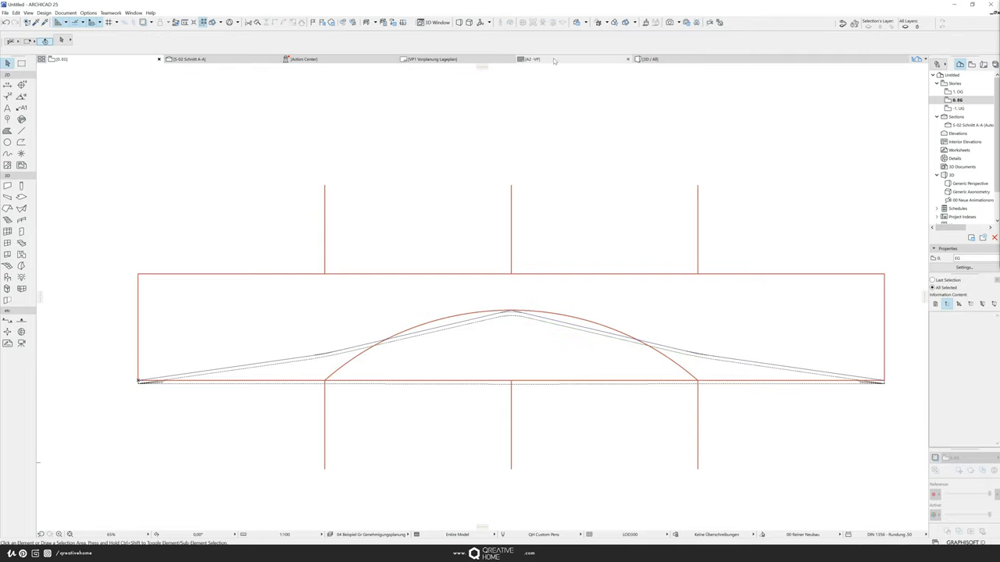
pyautogui.click(648, 58)
pyautogui.keyDown('shift'); pyautogui.moveTo(515, 206); pyautogui.dragTo(351, 210, button='middle'); pyautogui.keyUp('shift')
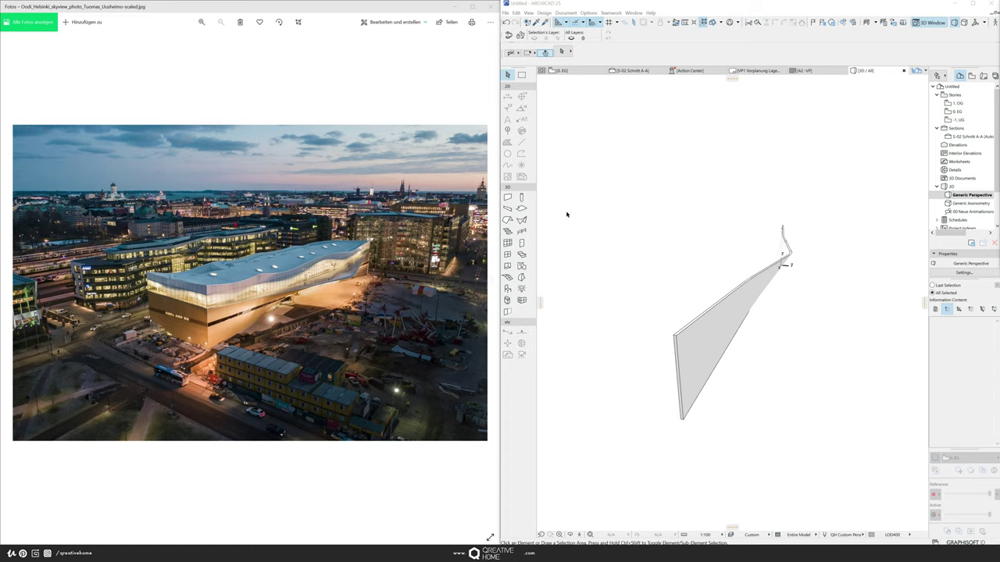
pyautogui.click(972, 6)
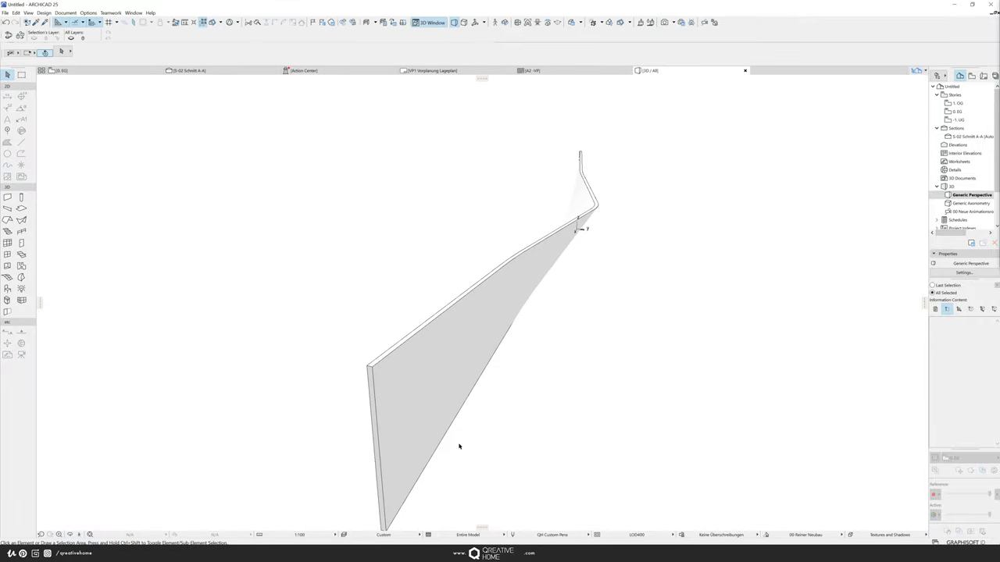
pyautogui.keyDown('shift'); pyautogui.moveTo(461, 440); pyautogui.dragTo(340, 287, button='middle'); pyautogui.keyUp('shift')
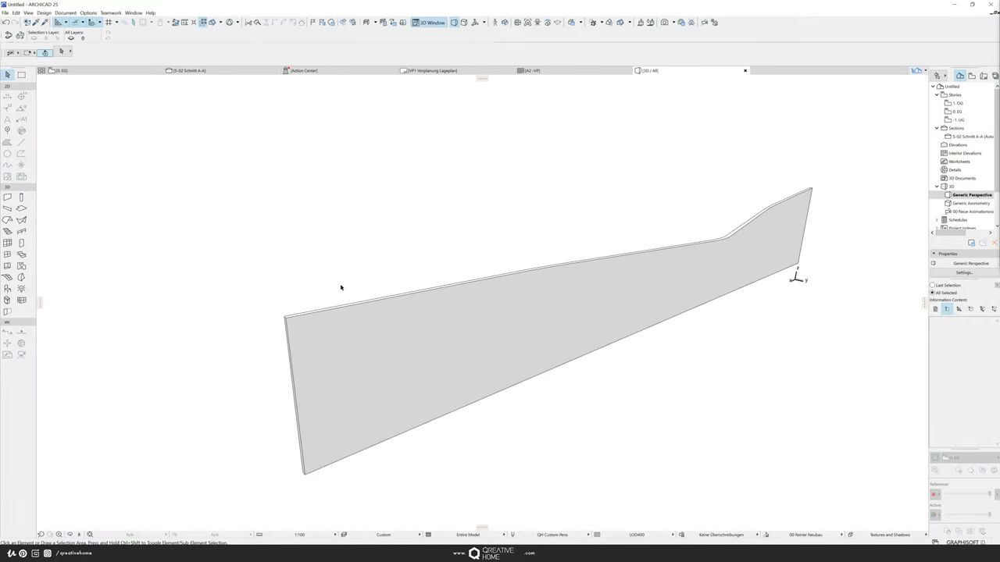
pyautogui.click(89, 71)
# Step: Lift the shell profile's middle node high above at 90°, then bring up the Oodi skyview photo
pyautogui.hotkey('ctrl', 'a')
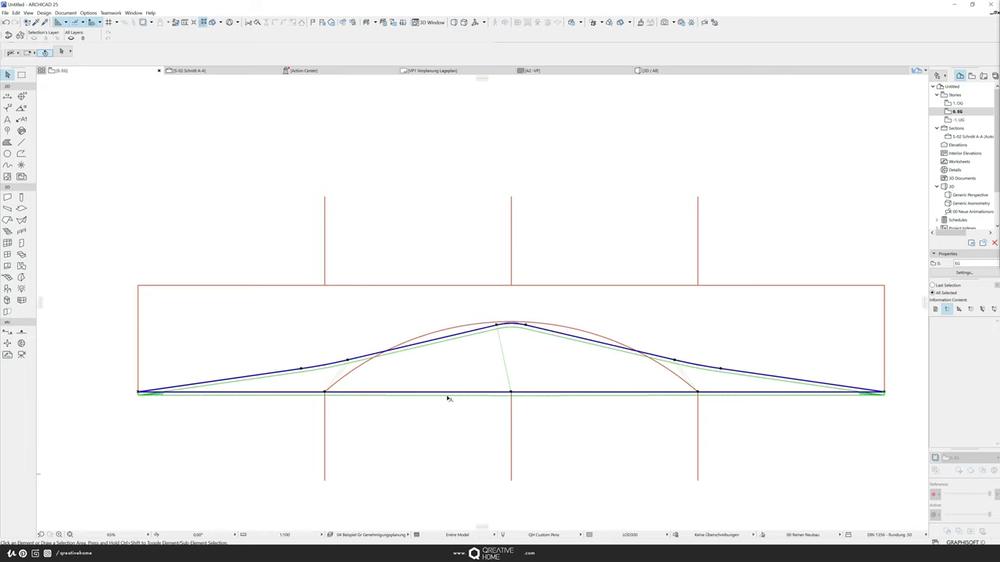
pyautogui.click(326, 392)
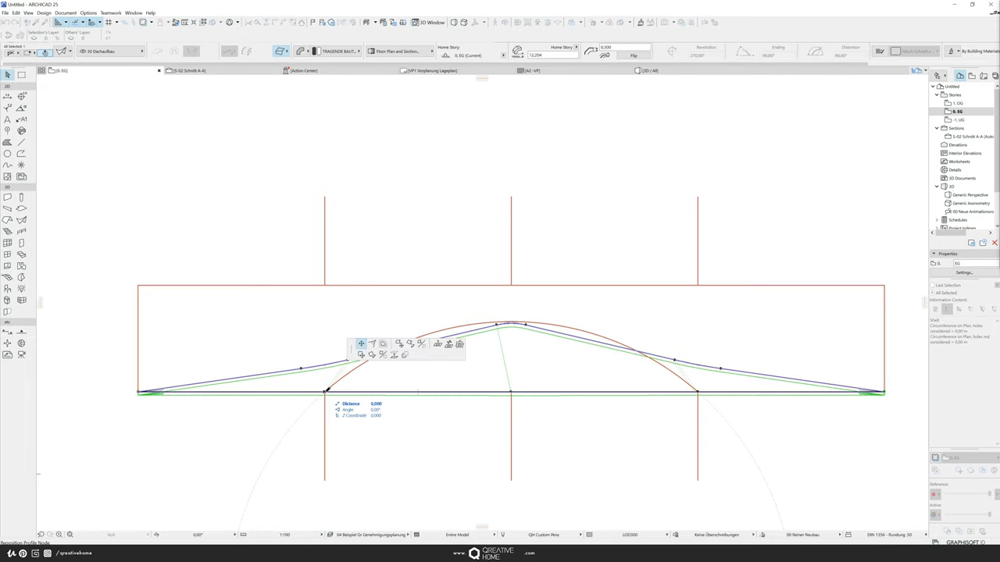
pyautogui.press('Escape')
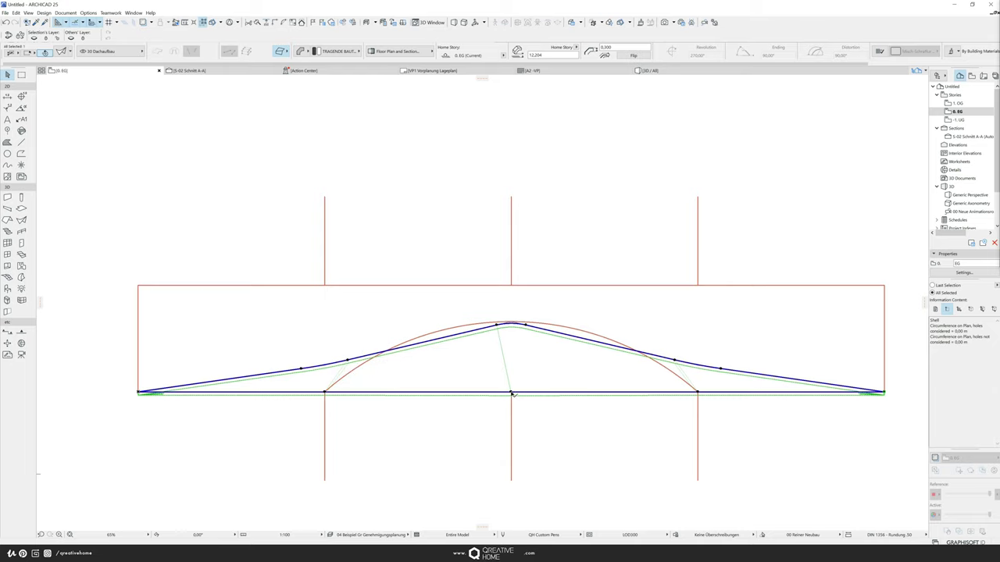
pyautogui.click(511, 392)
pyautogui.scroll(-5, 517, 260)
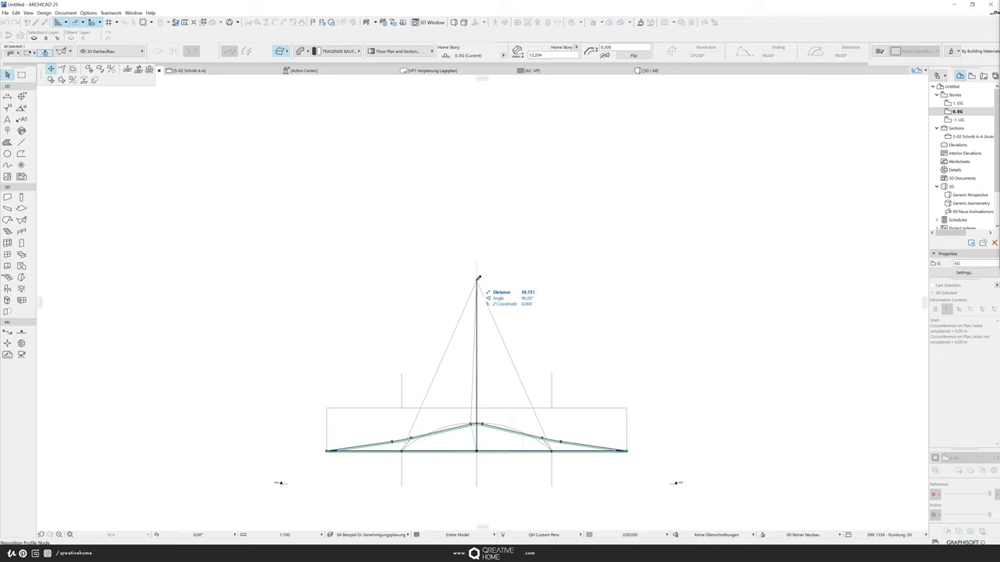
pyautogui.click(478, 237)
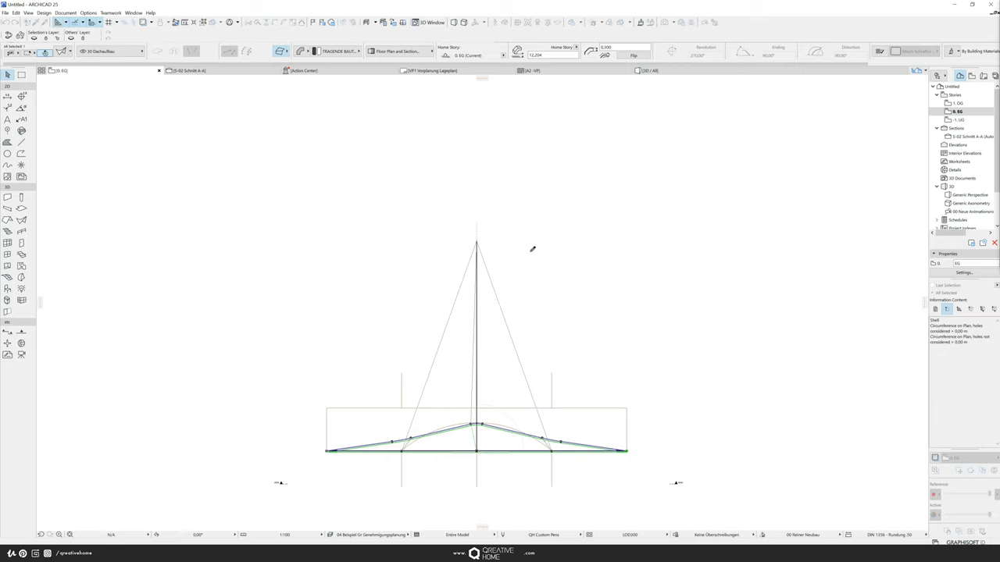
pyautogui.hotkey('alt', 'Tab')
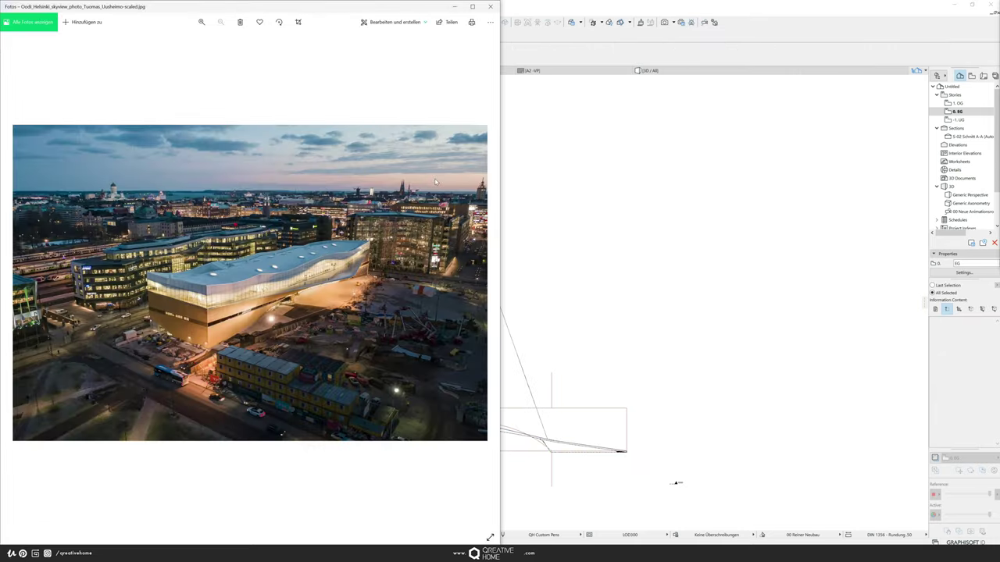
# Step: Show the Oodi winter entrance photo and shrink Photos into a smaller floating window
pyautogui.press('Right')
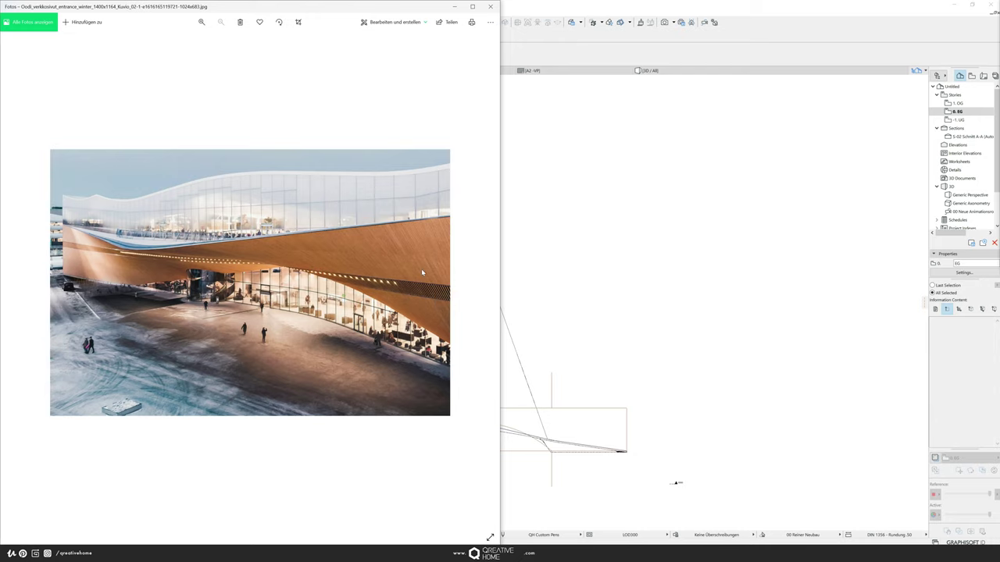
pyautogui.moveTo(425, 10); pyautogui.dragTo(317, 119)
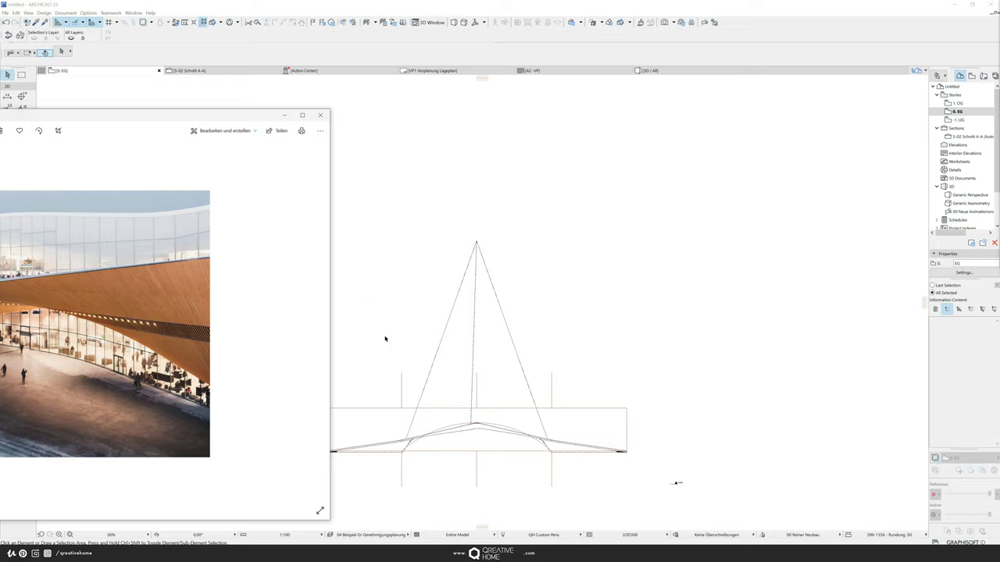
# Step: Fillet the shell profile's tall apex node with radius 1, then view the roof in 3D
pyautogui.click(284, 114)
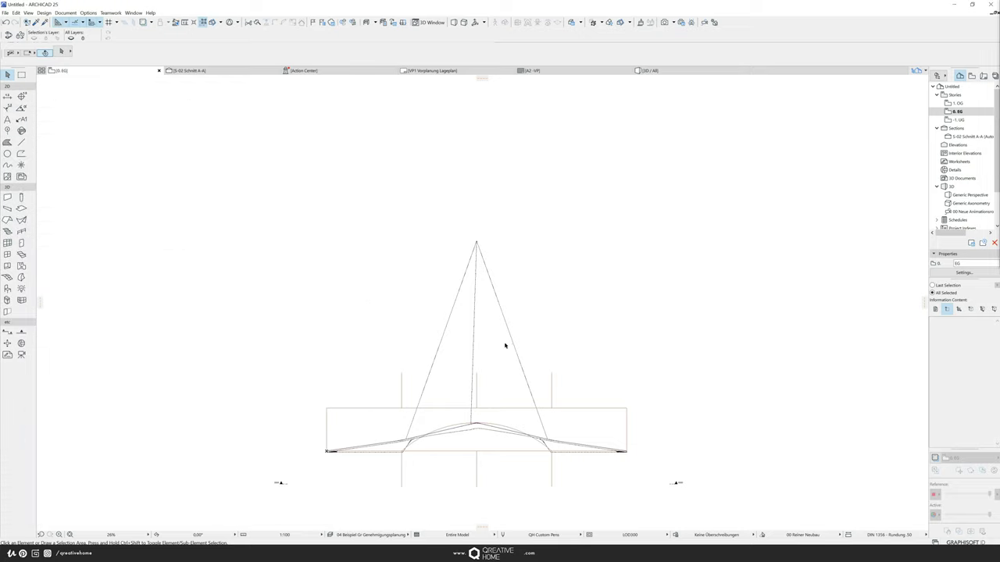
pyautogui.click(487, 272)
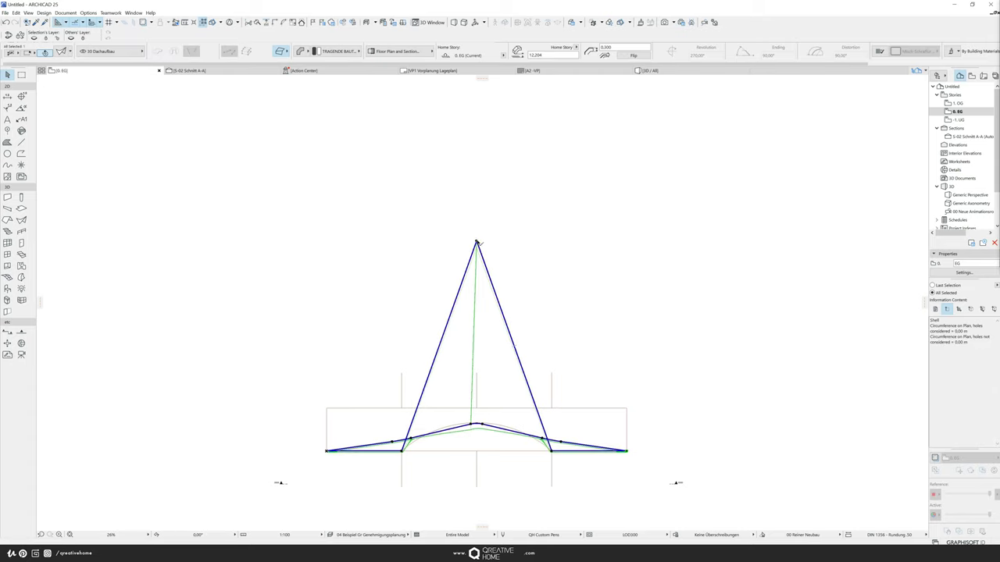
pyautogui.click(477, 243)
pyautogui.click(519, 280)
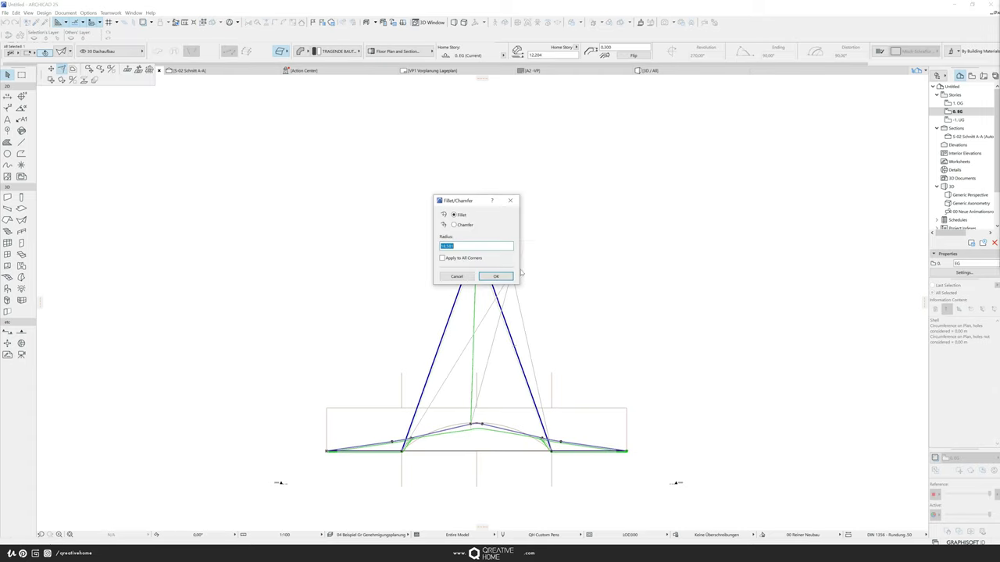
pyautogui.moveTo(461, 201); pyautogui.dragTo(369, 179)
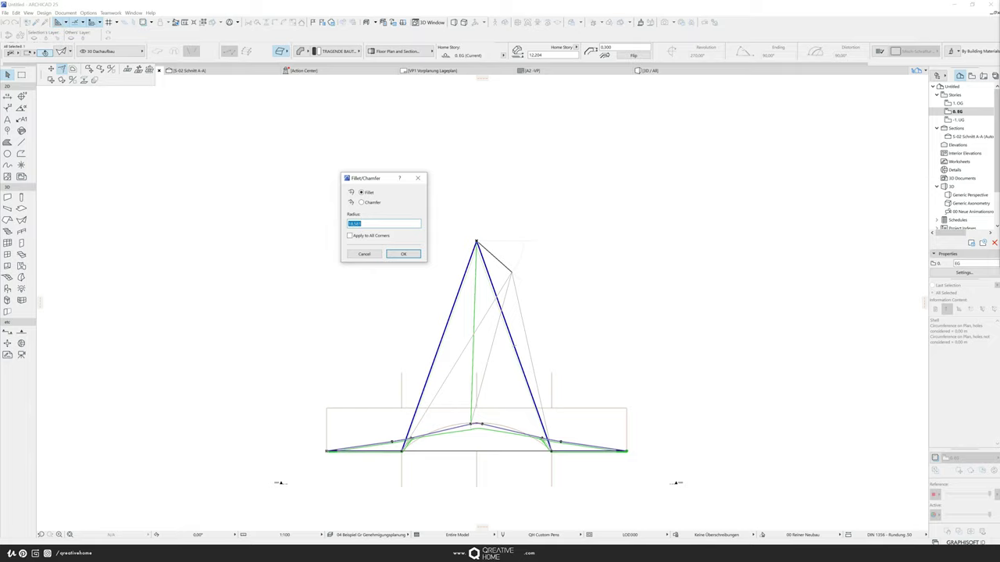
pyautogui.write('1')
pyautogui.click(412, 253)
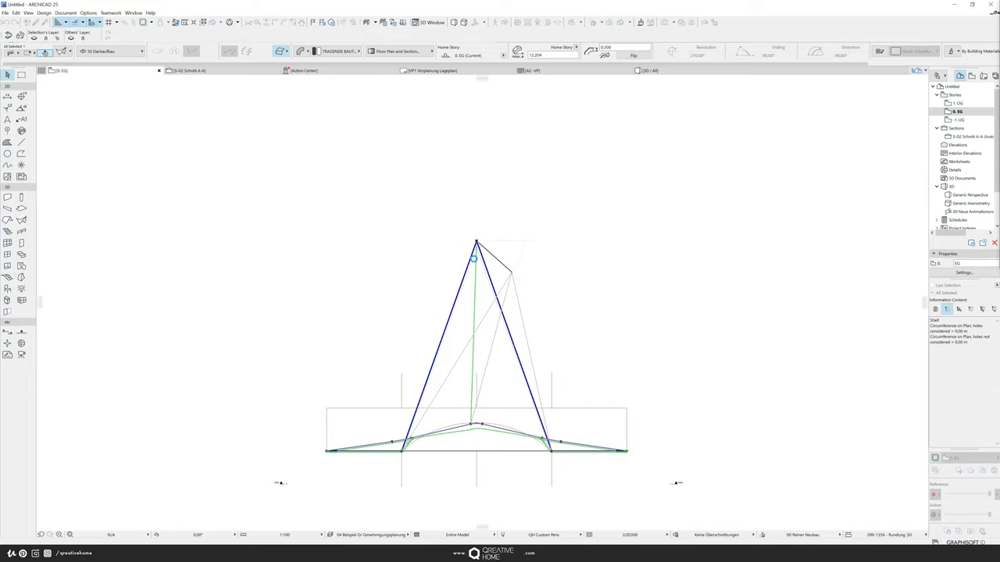
pyautogui.click(474, 258)
pyautogui.click(567, 321)
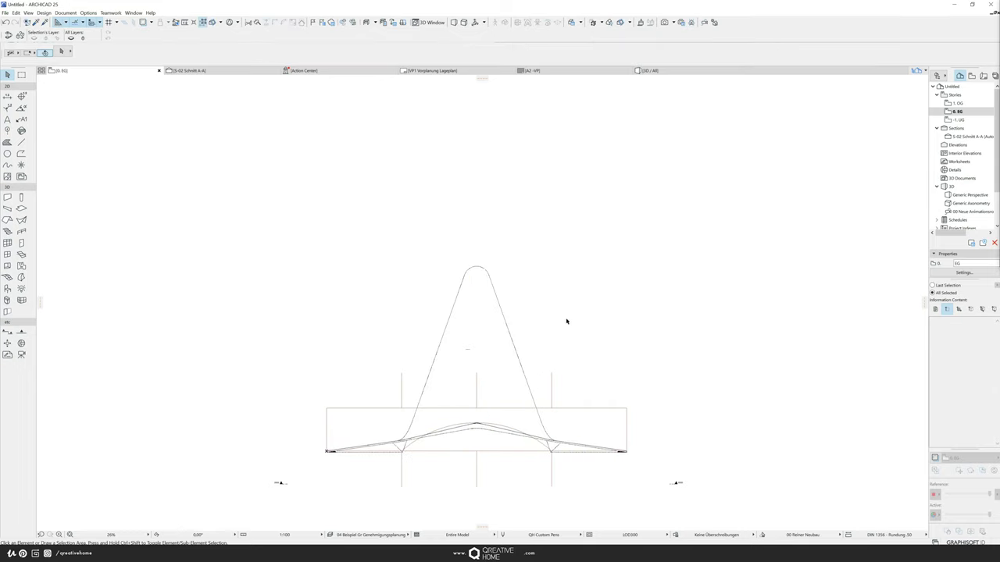
pyautogui.click(649, 70)
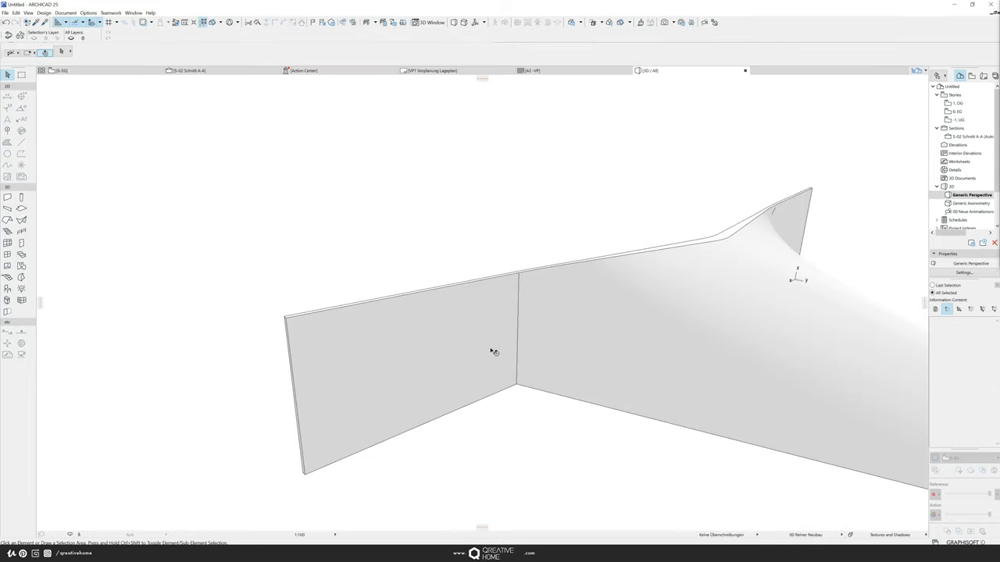
# Step: Back on the 0. EG plan, reposition a baseline node of the shell profile
pyautogui.keyDown('shift'); pyautogui.moveTo(494, 353); pyautogui.dragTo(596, 343, button='middle'); pyautogui.keyUp('shift')
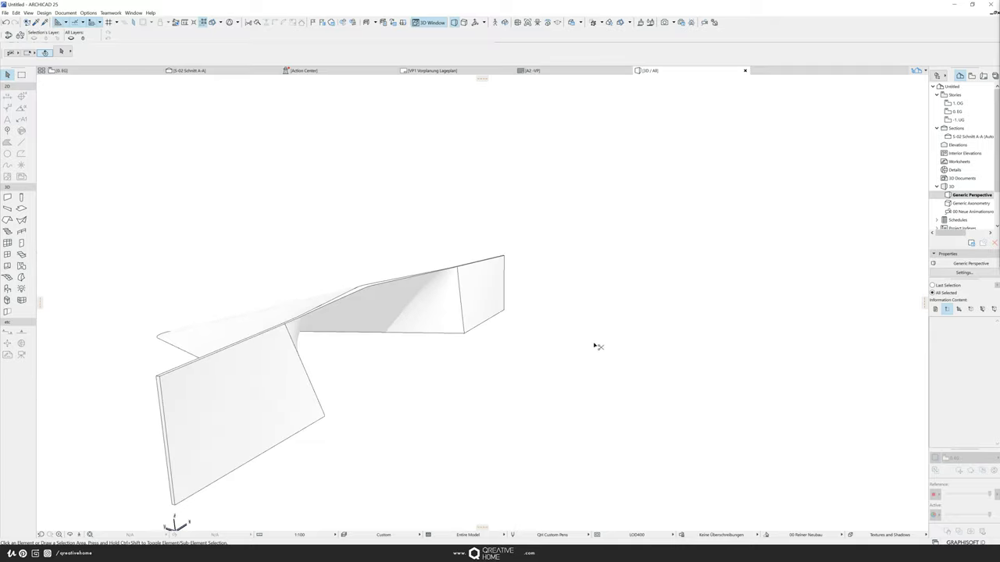
pyautogui.press('F2')
pyautogui.click(502, 424)
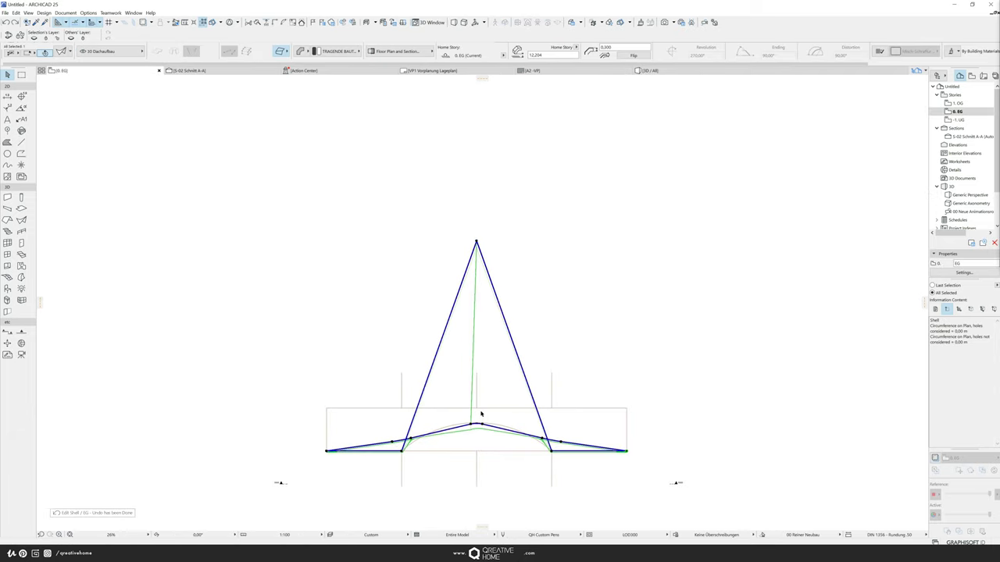
pyautogui.moveTo(473, 457); pyautogui.dragTo(470, 345, button='middle')
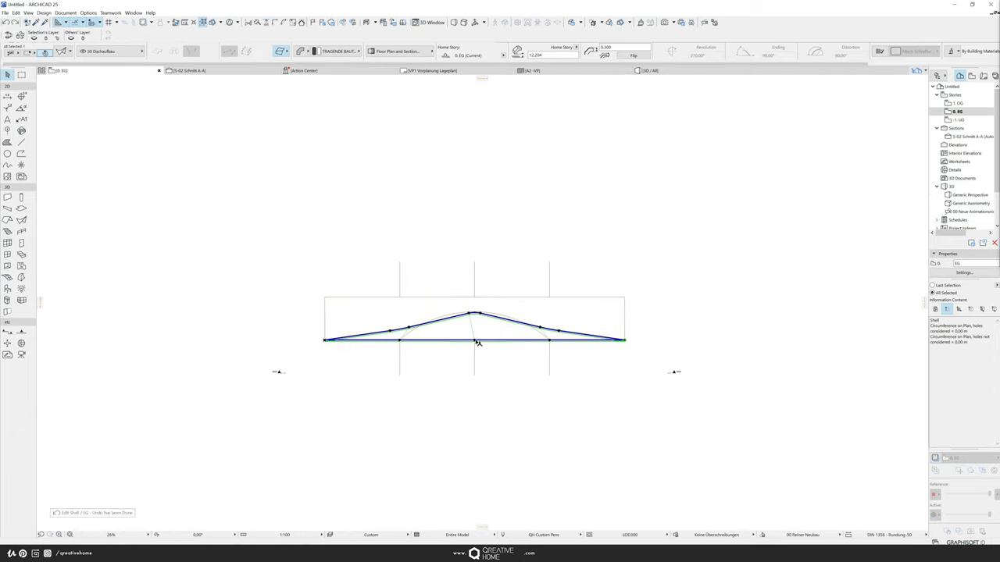
pyautogui.click(476, 342)
pyautogui.click(513, 382)
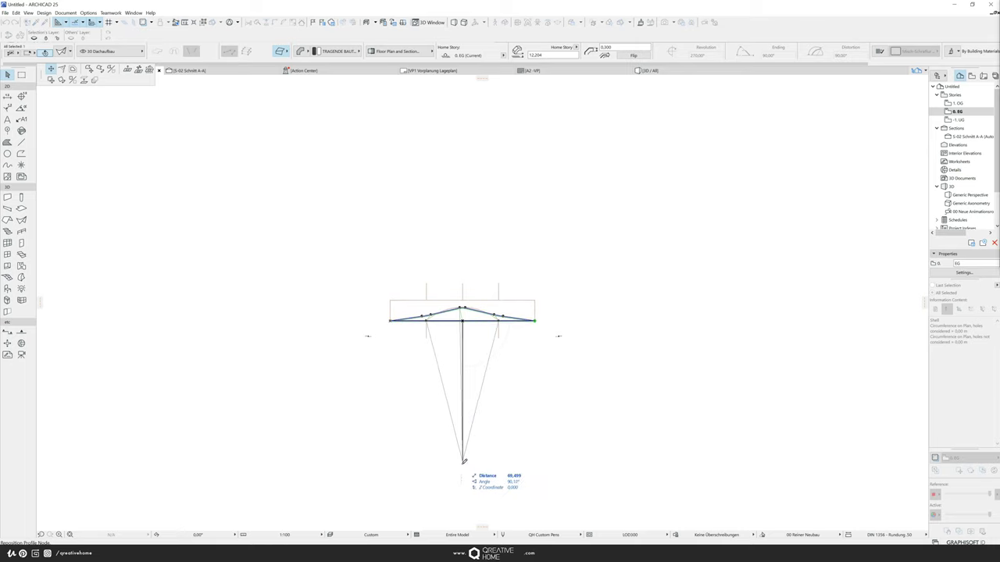
# Step: Fillet the bottom node of the shell's V-shaped profile
pyautogui.click(463, 464)
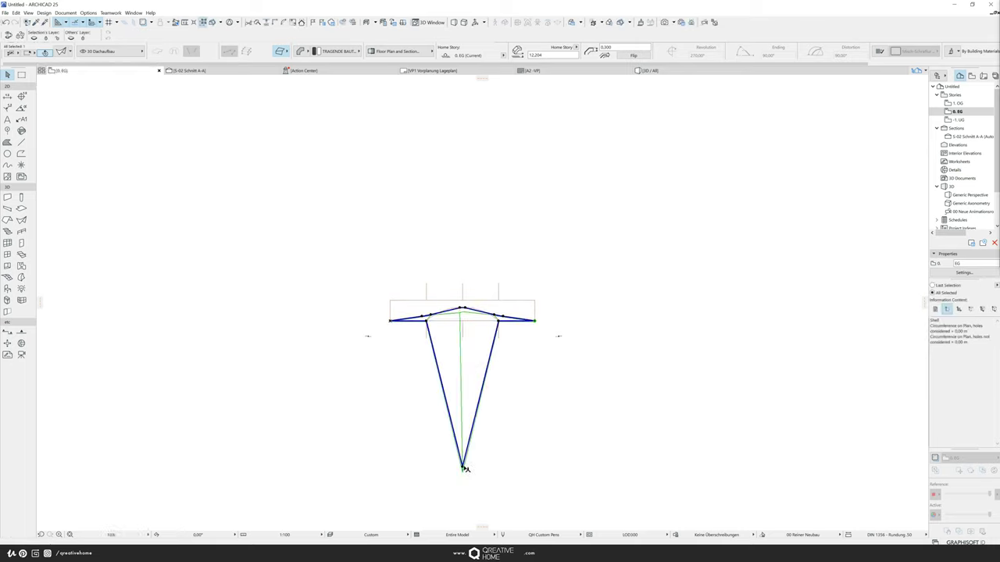
pyautogui.click(461, 467)
pyautogui.click(508, 420)
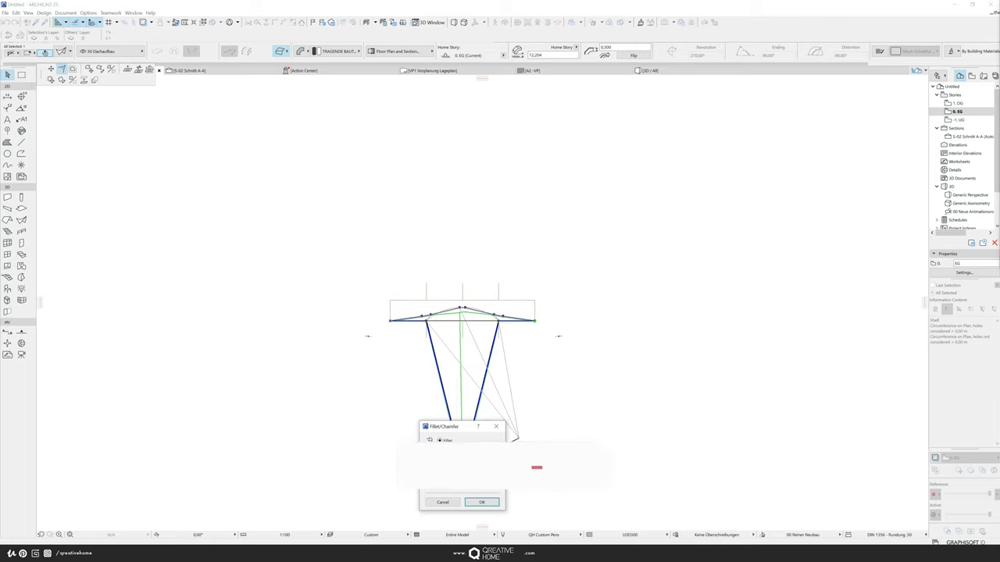
pyautogui.click(481, 503)
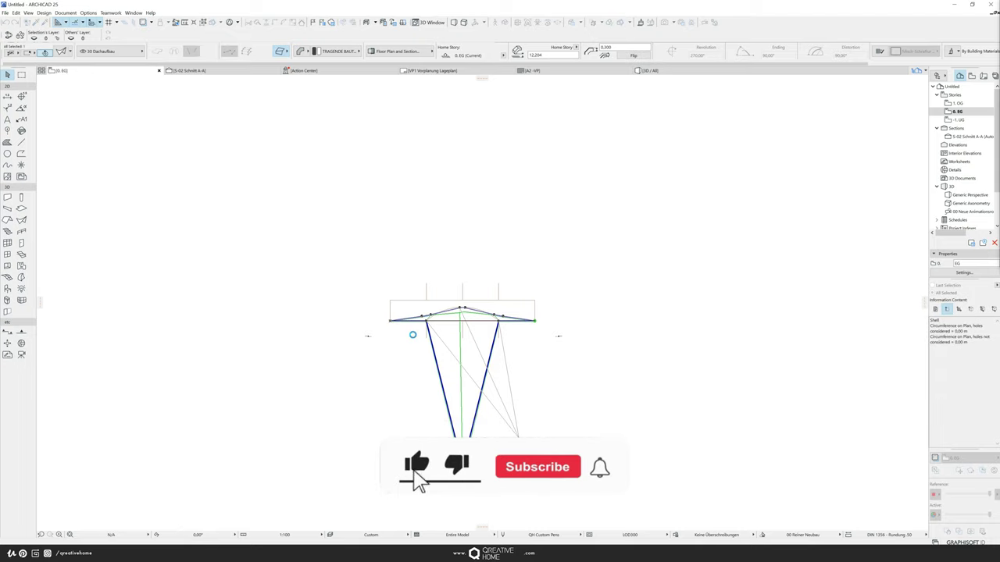
pyautogui.click(647, 110)
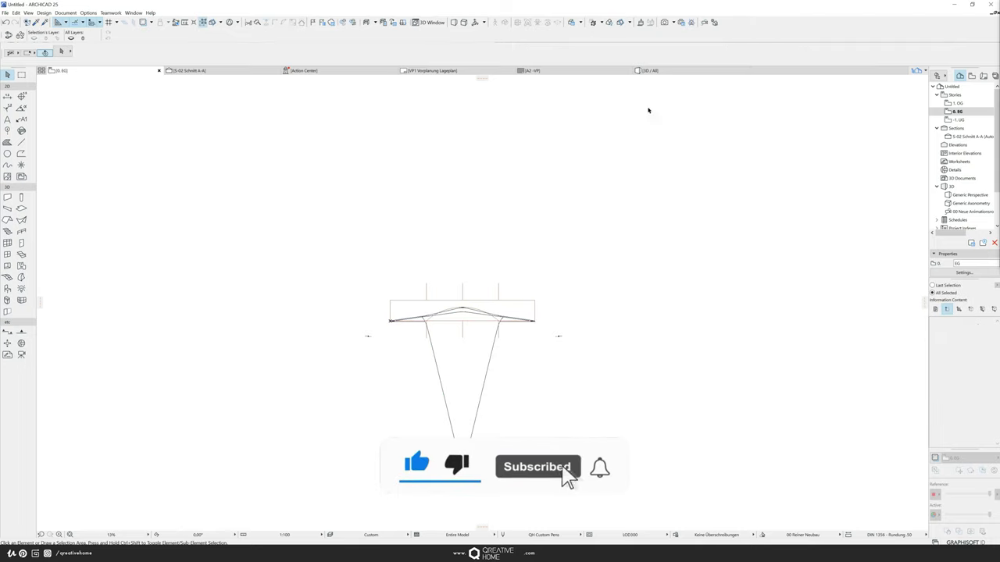
# Step: Orbit and zoom the 3D model to inspect the filleted shell roof and wall from several sides
pyautogui.click(662, 71)
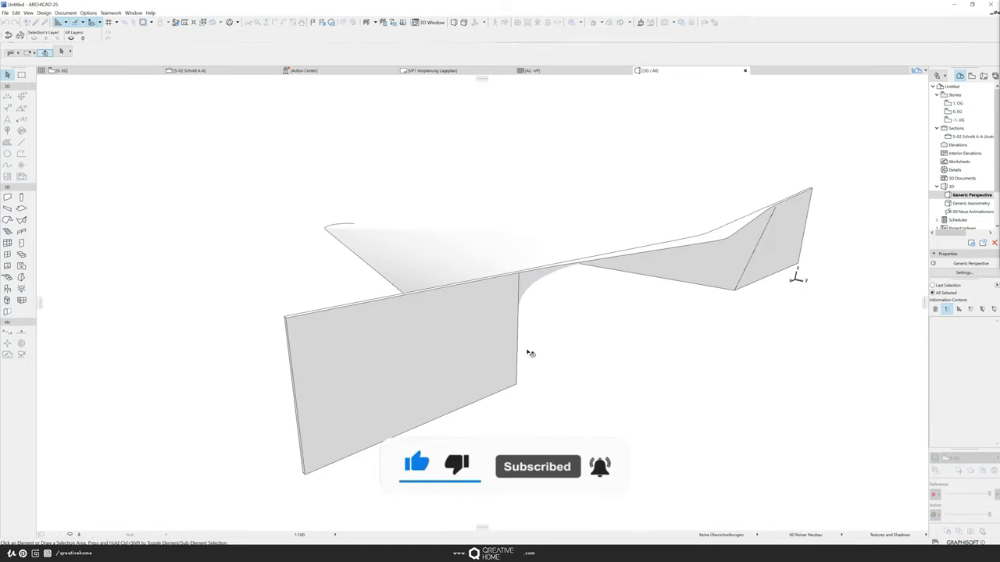
pyautogui.moveTo(529, 353)
pyautogui.keyDown('shift'); pyautogui.mouseDown(button='middle')
pyautogui.moveTo(320, 279)
pyautogui.moveTo(461, 364)
pyautogui.moveTo(266, 346)
pyautogui.moveTo(239, 336)
pyautogui.moveTo(216, 310)
pyautogui.moveTo(326, 335)
pyautogui.moveTo(344, 310)
pyautogui.moveTo(353, 352)
pyautogui.moveTo(231, 349)
pyautogui.moveTo(390, 321)
pyautogui.moveTo(647, 337)
pyautogui.moveTo(538, 349)
pyautogui.mouseUp(button='middle'); pyautogui.keyUp('shift')
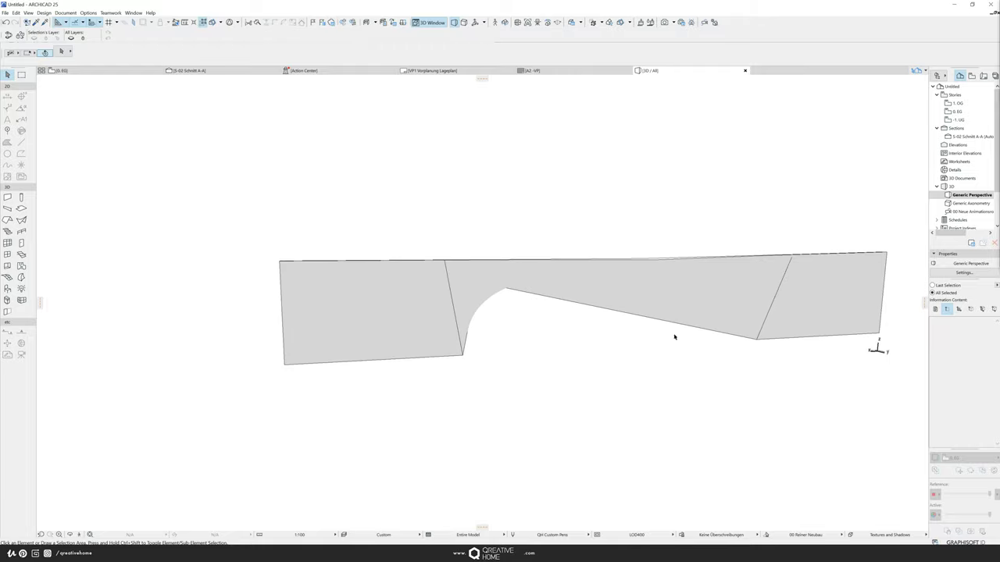
pyautogui.keyDown('shift'); pyautogui.moveTo(675, 337); pyautogui.dragTo(709, 375, button='middle'); pyautogui.keyUp('shift')
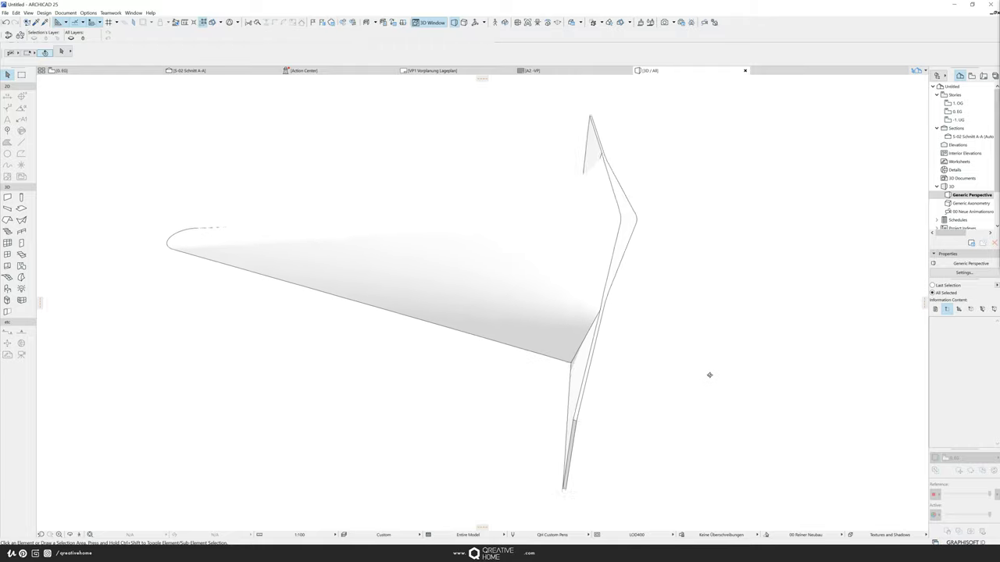
pyautogui.keyDown('shift'); pyautogui.moveTo(616, 290); pyautogui.dragTo(629, 255, button='middle'); pyautogui.keyUp('shift')
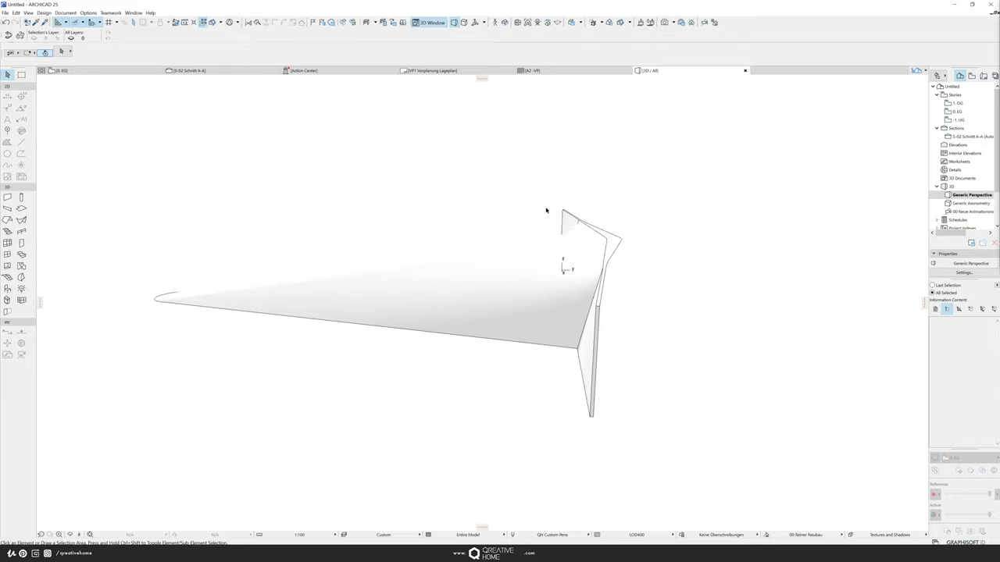
pyautogui.scroll(2, 616, 313)
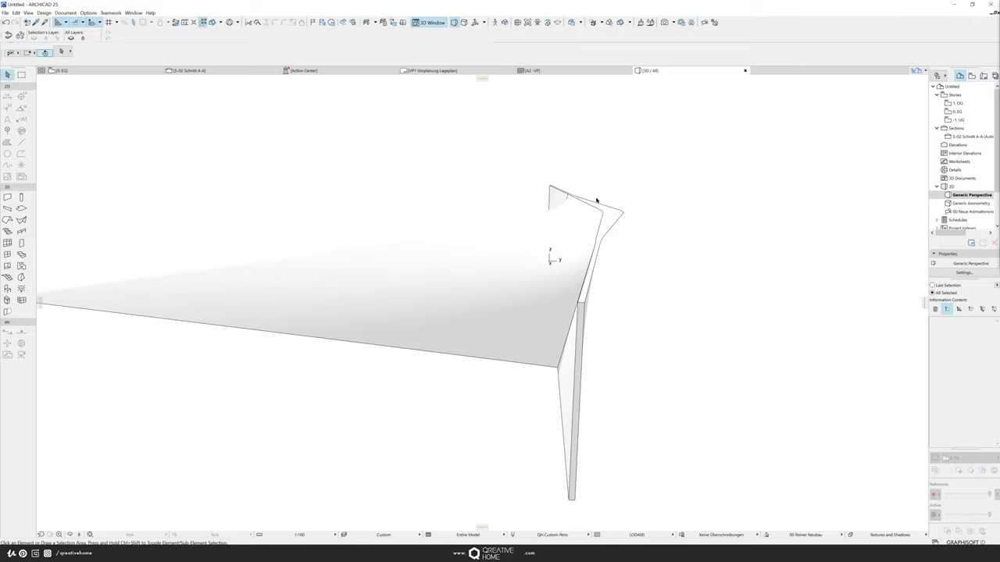
pyautogui.scroll(-3, 605, 211)
pyautogui.moveTo(598, 203)
pyautogui.keyDown('shift'); pyautogui.mouseDown(button='middle')
pyautogui.moveTo(616, 217)
pyautogui.moveTo(501, 228)
pyautogui.moveTo(495, 188)
pyautogui.moveTo(611, 203)
pyautogui.mouseUp(button='middle'); pyautogui.keyUp('shift')
pyautogui.scroll(3, 611, 271)
pyautogui.keyDown('shift'); pyautogui.moveTo(611, 270); pyautogui.dragTo(759, 365, button='middle'); pyautogui.keyUp('shift')
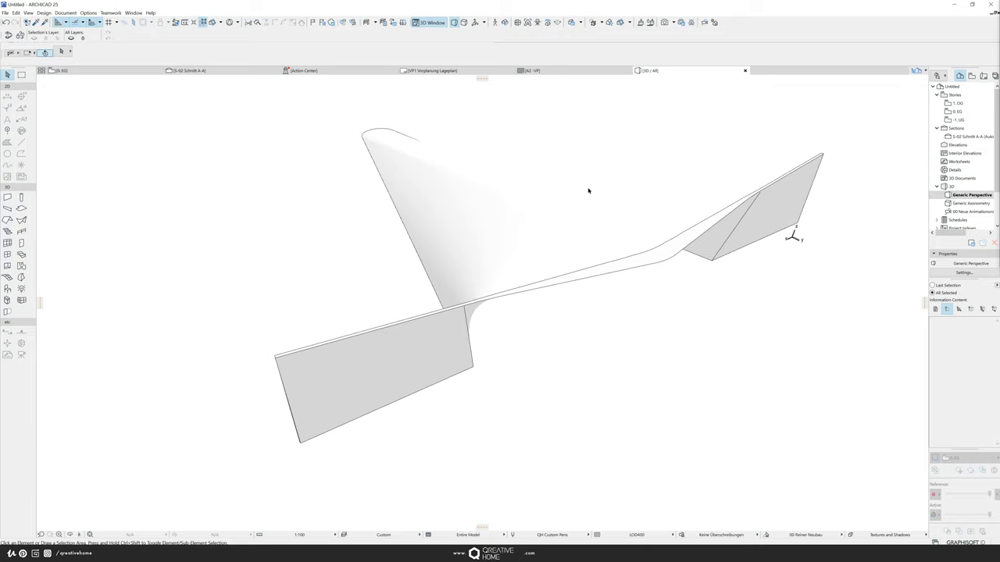
pyautogui.keyDown('shift'); pyautogui.moveTo(569, 201); pyautogui.dragTo(562, 210, button='middle'); pyautogui.keyUp('shift')
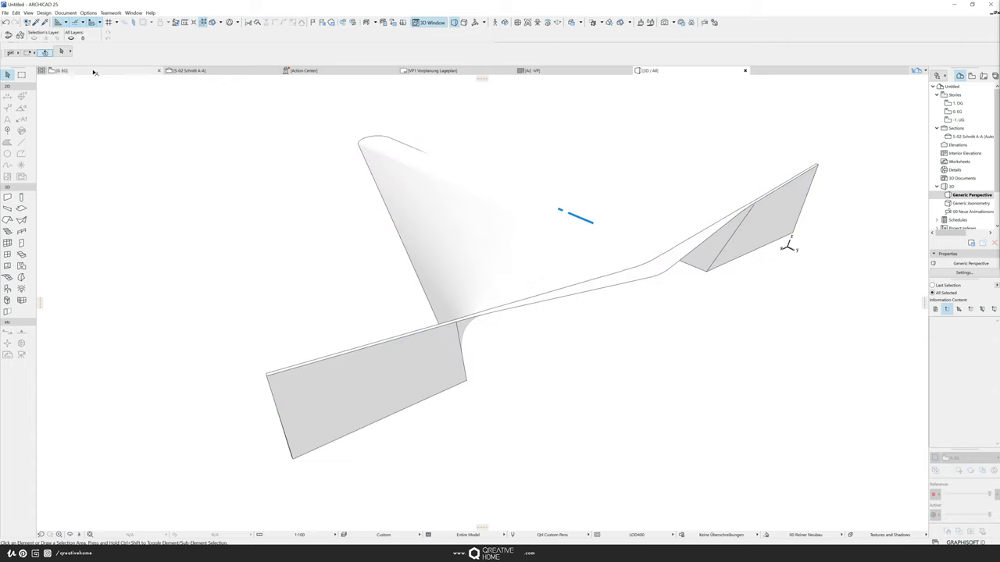
# Step: On the 0. EG plan, set up the Wall tool with a new base offset and TRAGENDE BAUTEILE material
pyautogui.click(94, 72)
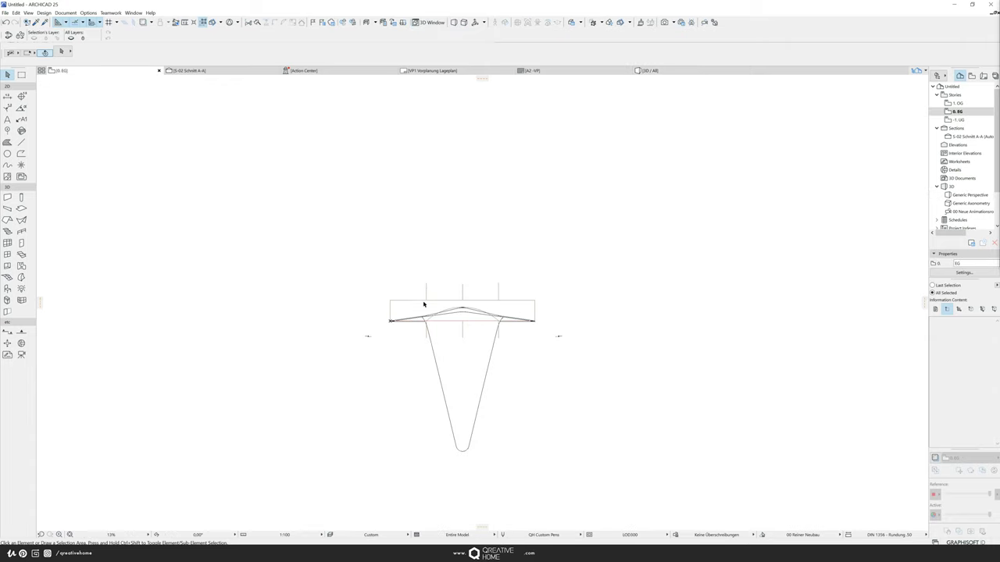
pyautogui.scroll(3, 423, 304)
pyautogui.moveTo(406, 312); pyautogui.dragTo(339, 249, button='middle')
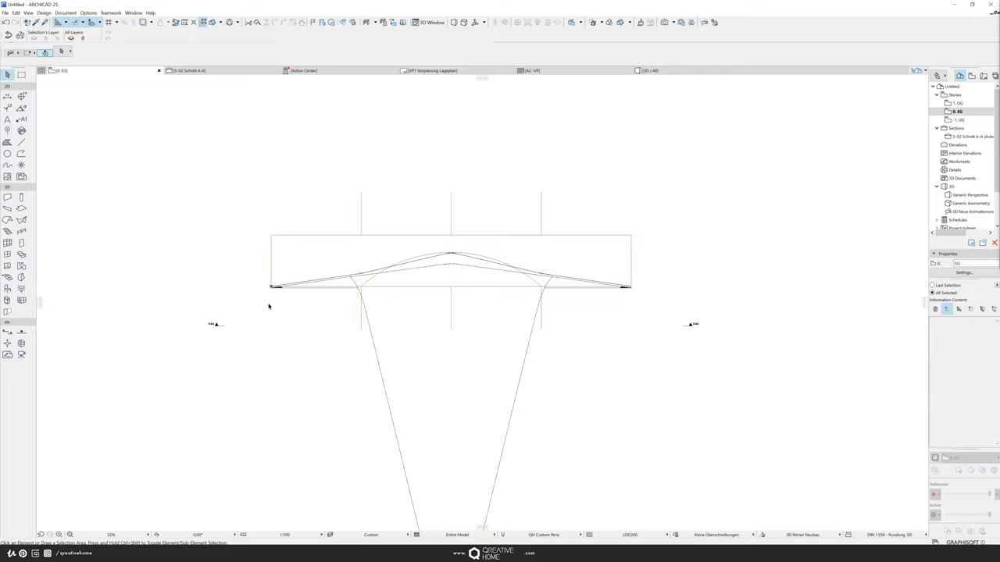
pyautogui.click(7, 198)
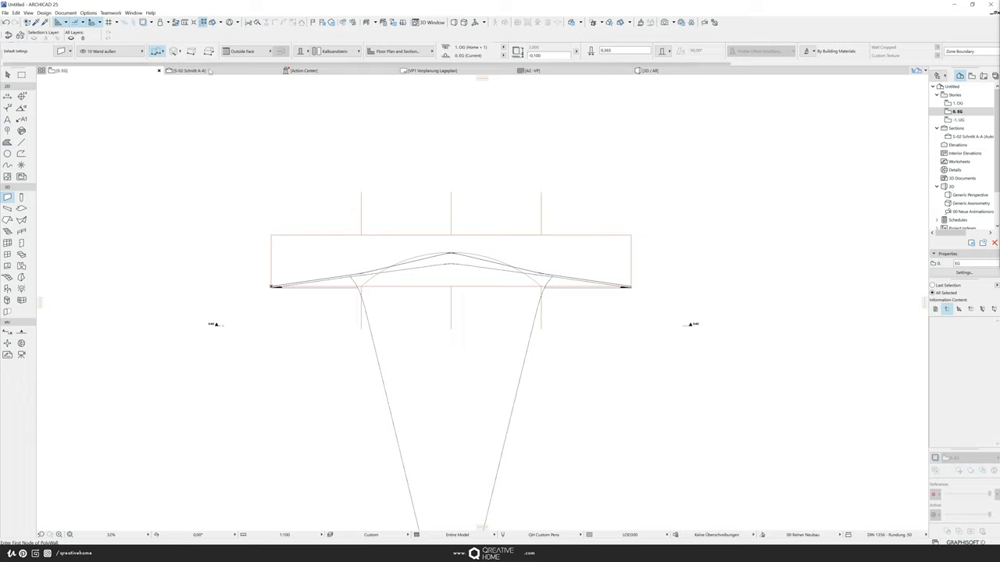
pyautogui.click(542, 55)
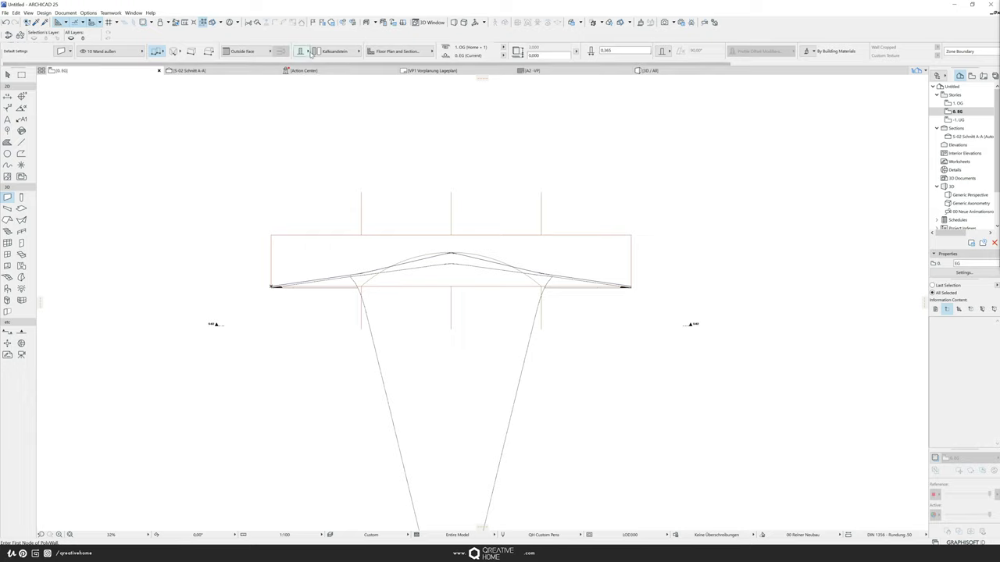
pyautogui.press('Tab')
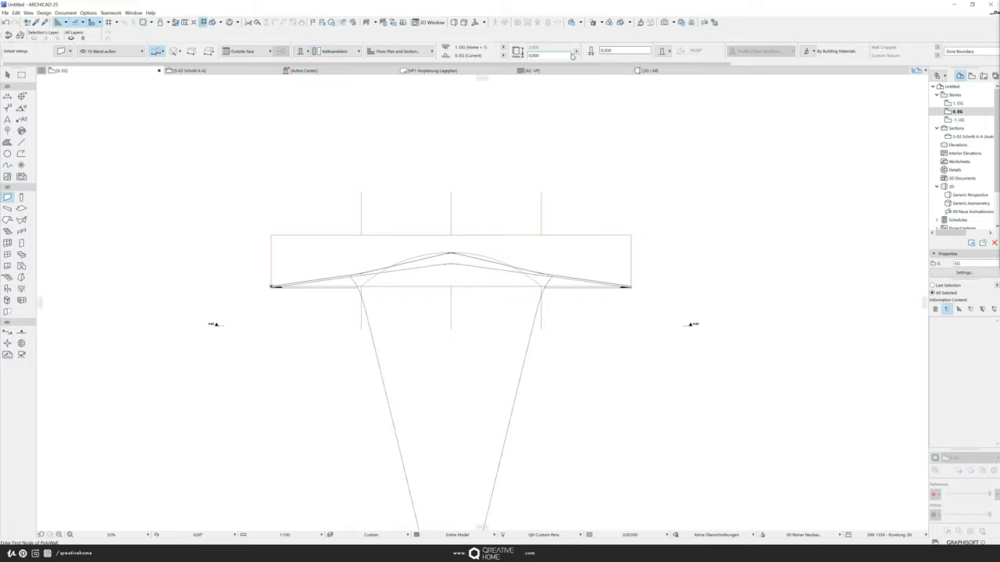
pyautogui.click(334, 52)
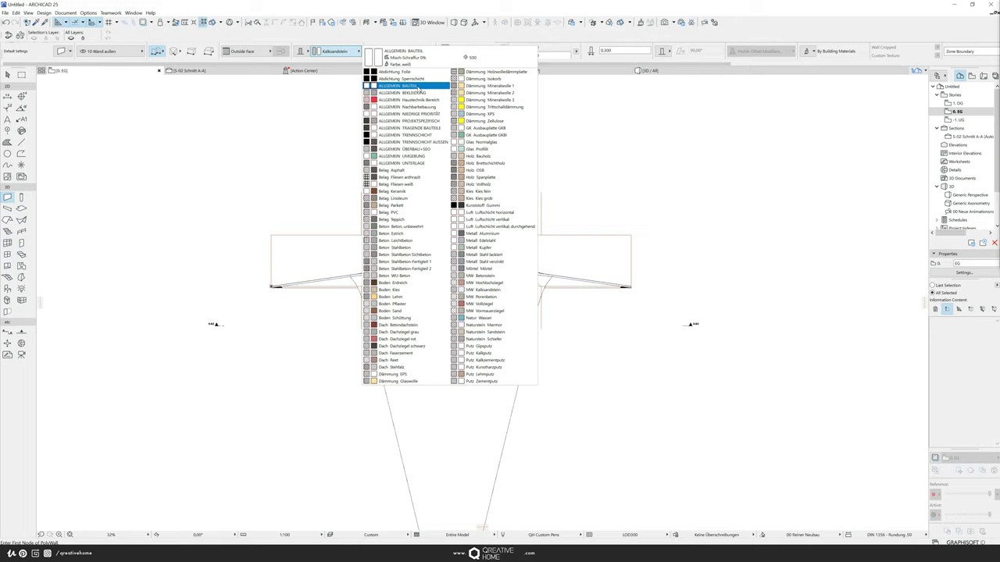
pyautogui.click(429, 129)
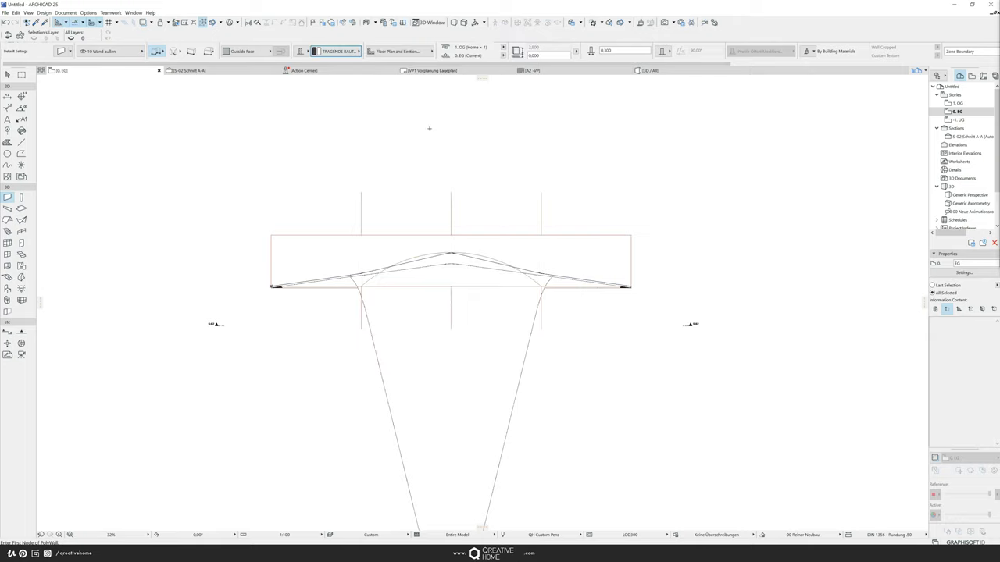
# Step: Draw a polyline wall from the roof's left corner down, across and up to its right corner
pyautogui.scroll(2, 310, 226)
pyautogui.scroll(5, 264, 243)
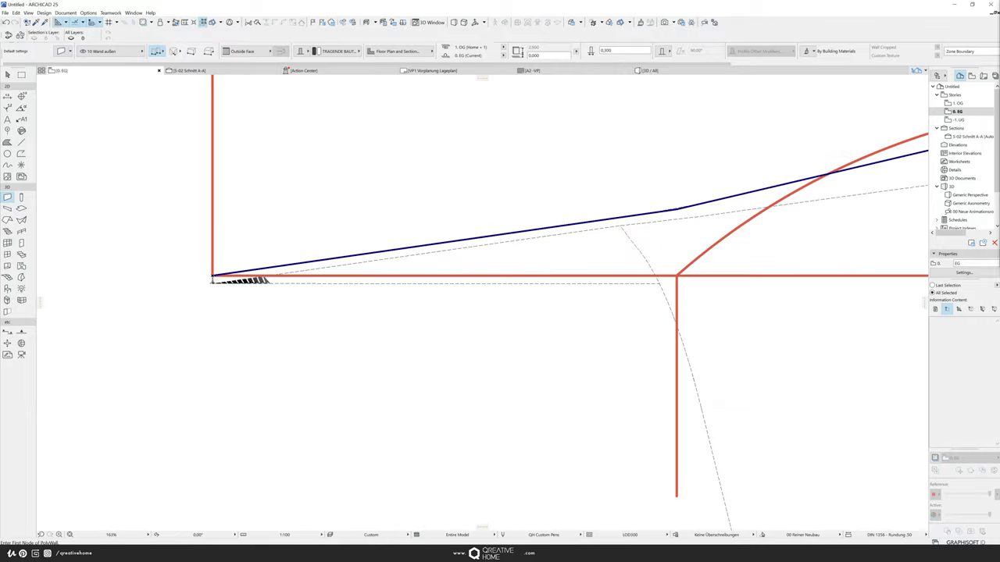
pyautogui.scroll(-5, 218, 397)
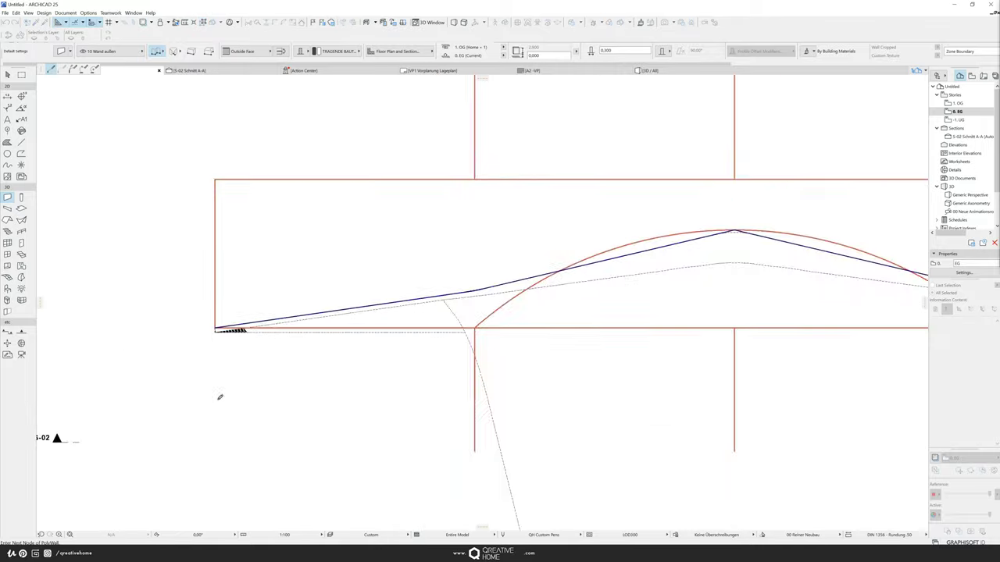
pyautogui.click(221, 377)
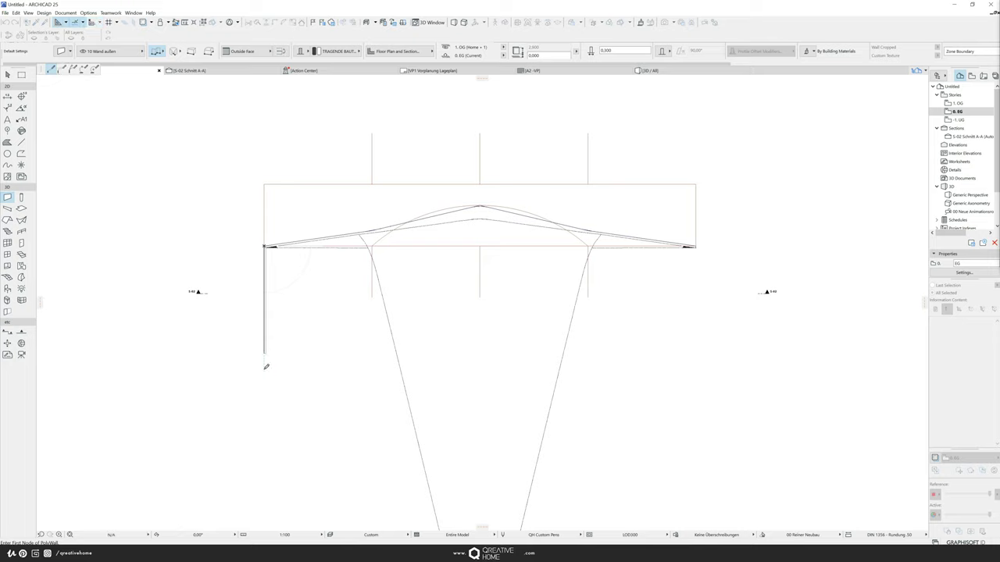
pyautogui.click(309, 364)
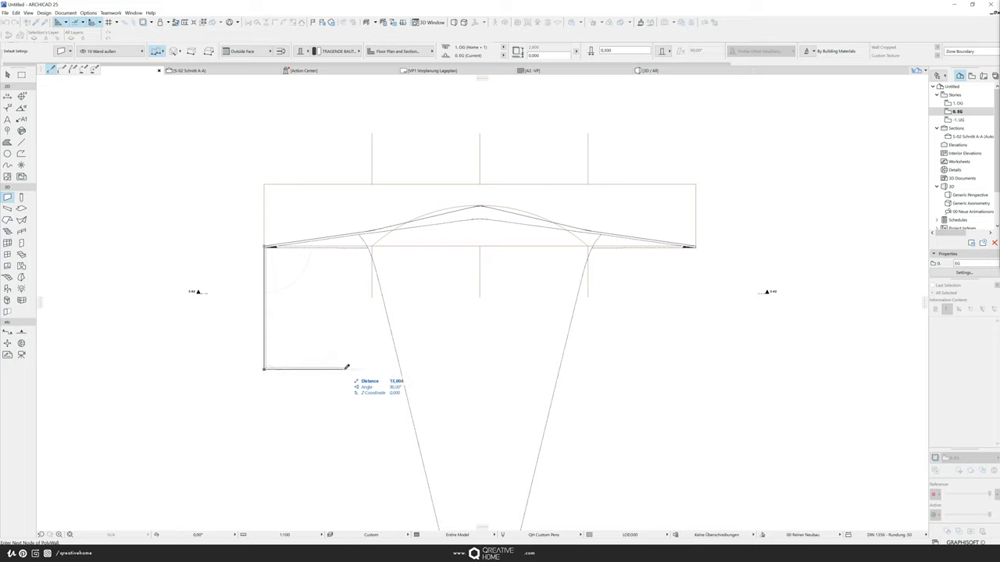
pyautogui.click(697, 367)
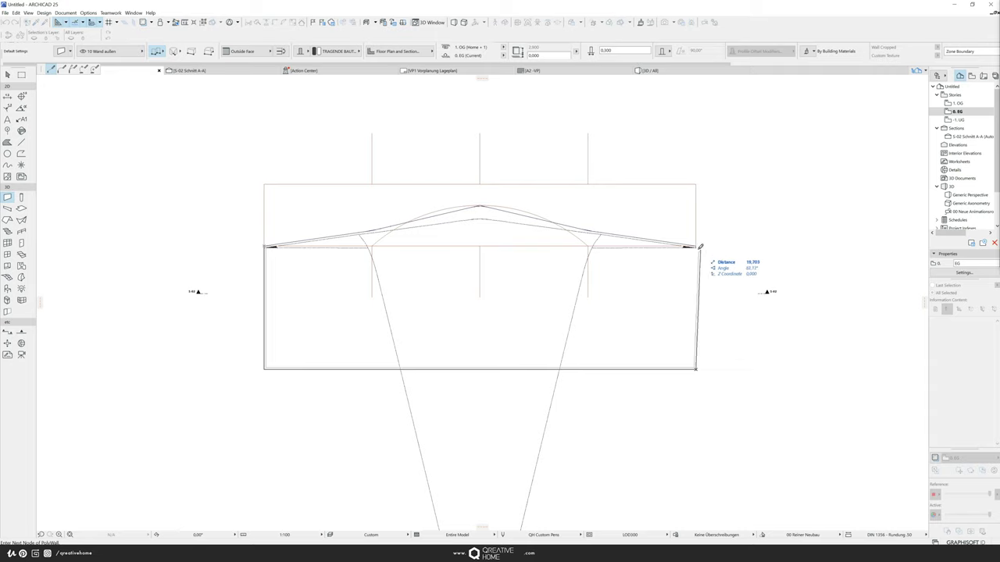
pyautogui.scroll(5, 695, 242)
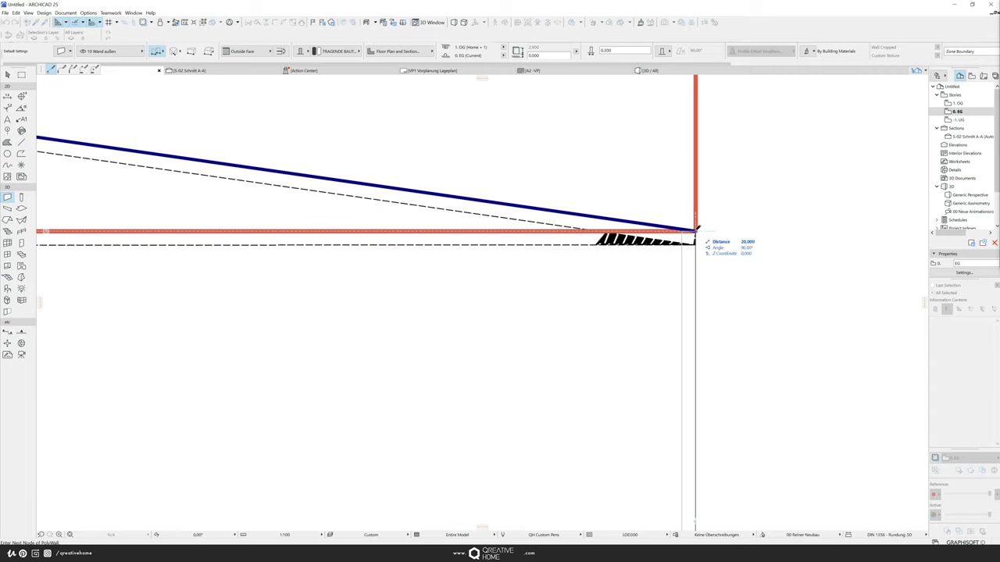
pyautogui.click(696, 229)
# Step: In the 3D view, move the shell roof to its new position beside the walls
pyautogui.press('F3')
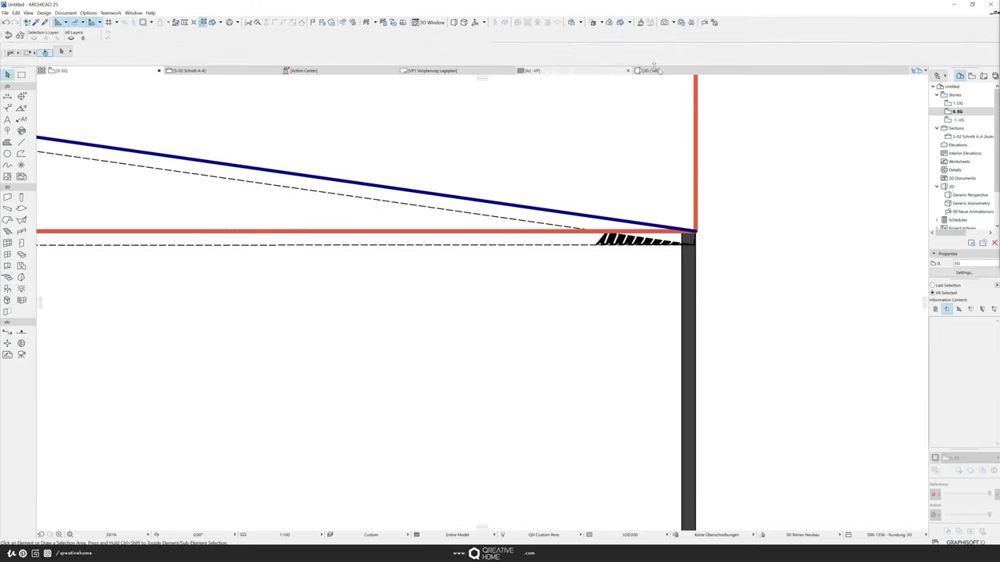
pyautogui.keyDown('shift'); pyautogui.moveTo(462, 330); pyautogui.dragTo(416, 359, button='middle'); pyautogui.keyUp('shift')
pyautogui.click(413, 386)
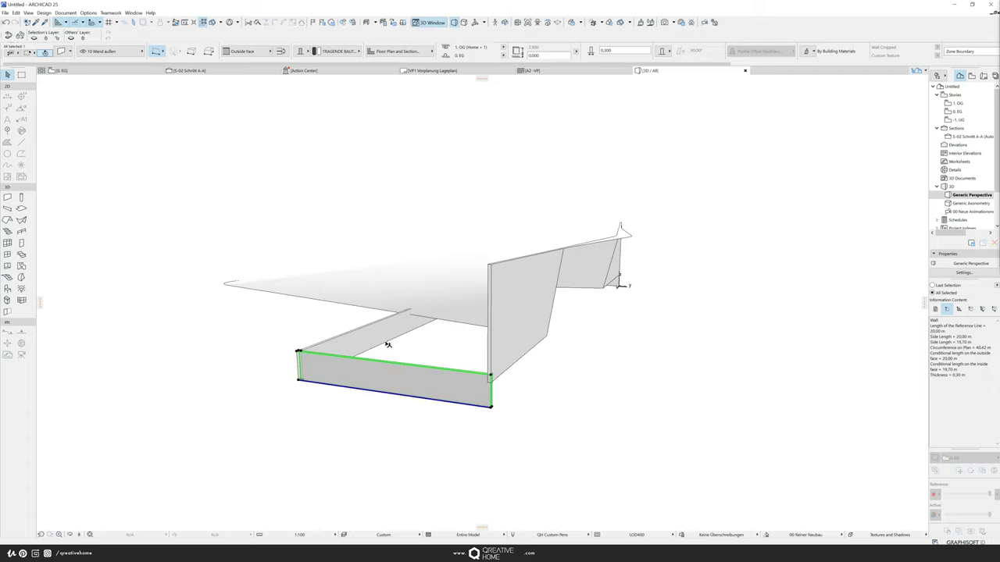
pyautogui.click(491, 380)
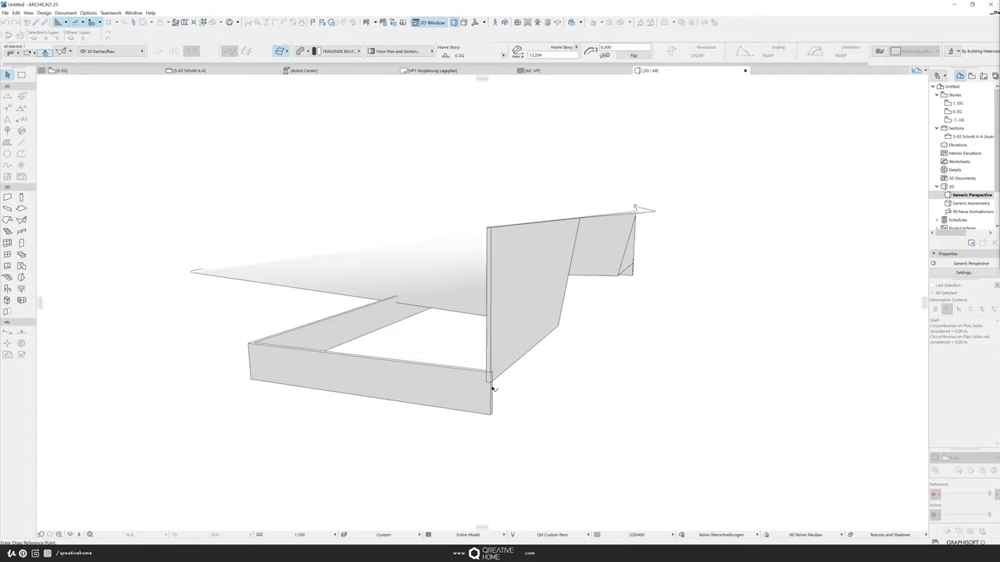
pyautogui.click(491, 383)
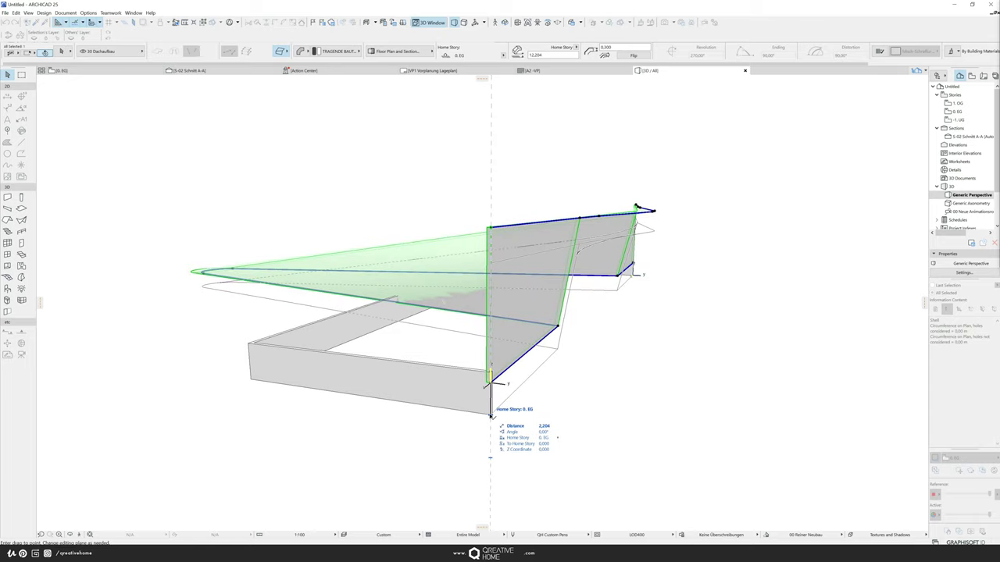
pyautogui.click(592, 378)
pyautogui.click(361, 422)
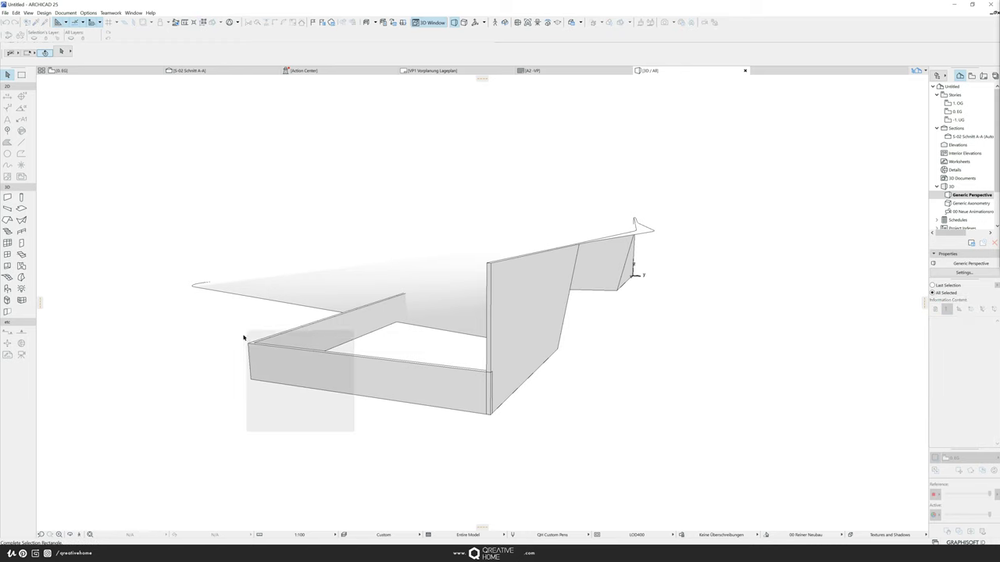
# Step: Raise the enclosure walls up to the roof's top outline and orbit to check them
pyautogui.click(283, 346)
pyautogui.keyDown('shift'); pyautogui.moveTo(284, 346); pyautogui.dragTo(511, 437, button='middle'); pyautogui.keyUp('shift')
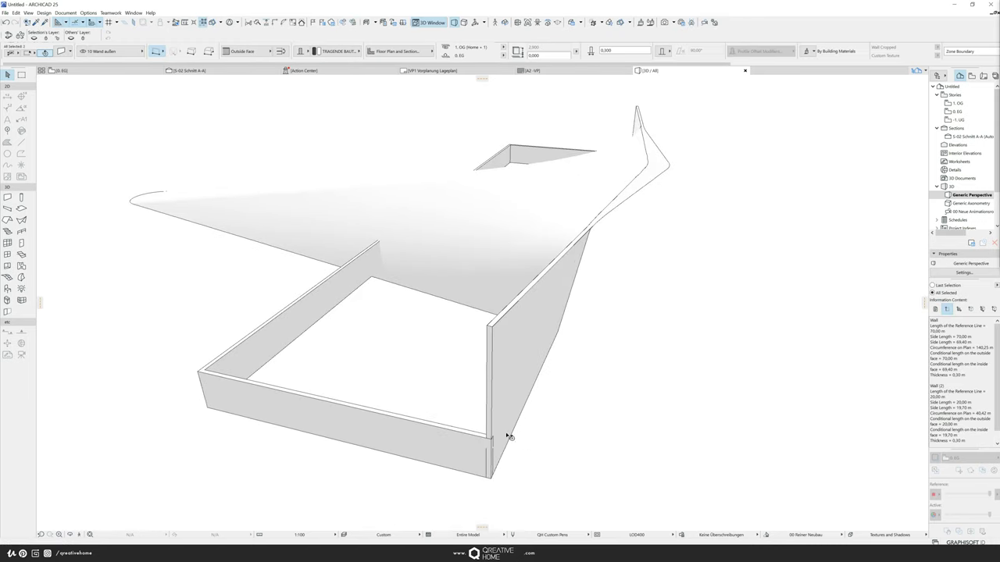
pyautogui.click(492, 441)
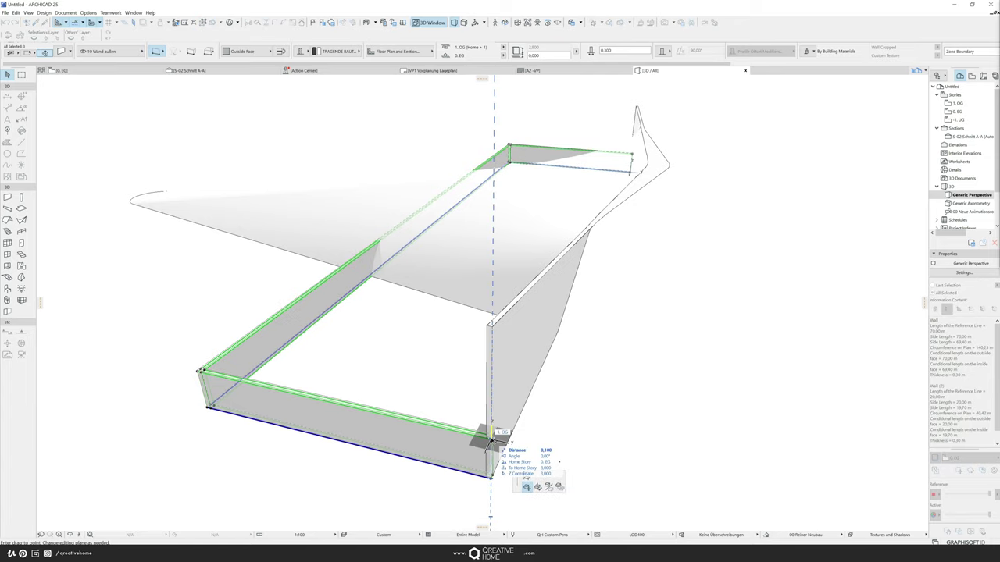
pyautogui.click(522, 474)
pyautogui.click(494, 325)
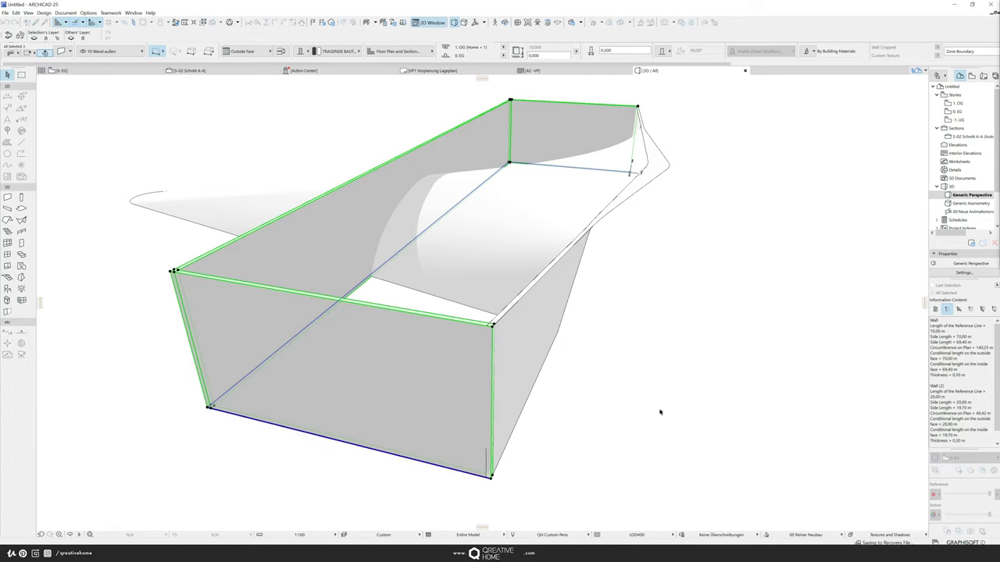
pyautogui.click(648, 418)
pyautogui.keyDown('shift'); pyautogui.moveTo(633, 415); pyautogui.dragTo(580, 361, button='middle'); pyautogui.keyUp('shift')
pyautogui.moveTo(654, 341)
pyautogui.keyDown('shift'); pyautogui.mouseDown(button='middle')
pyautogui.moveTo(453, 382)
pyautogui.moveTo(405, 379)
pyautogui.mouseUp(button='middle'); pyautogui.keyUp('shift')
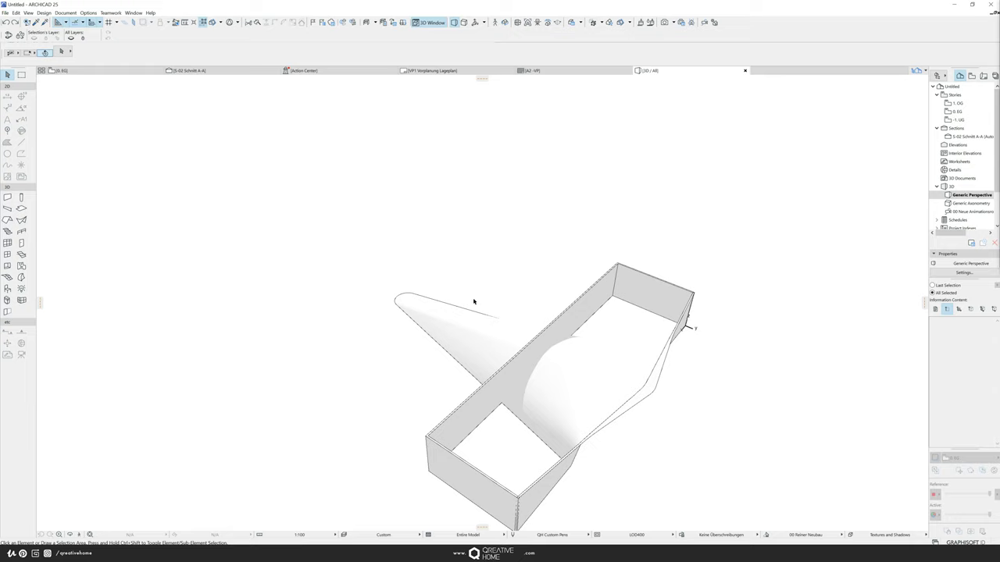
# Step: Cut a polygonal hole in the shell along the wall line around the protruding part
pyautogui.click(78, 71)
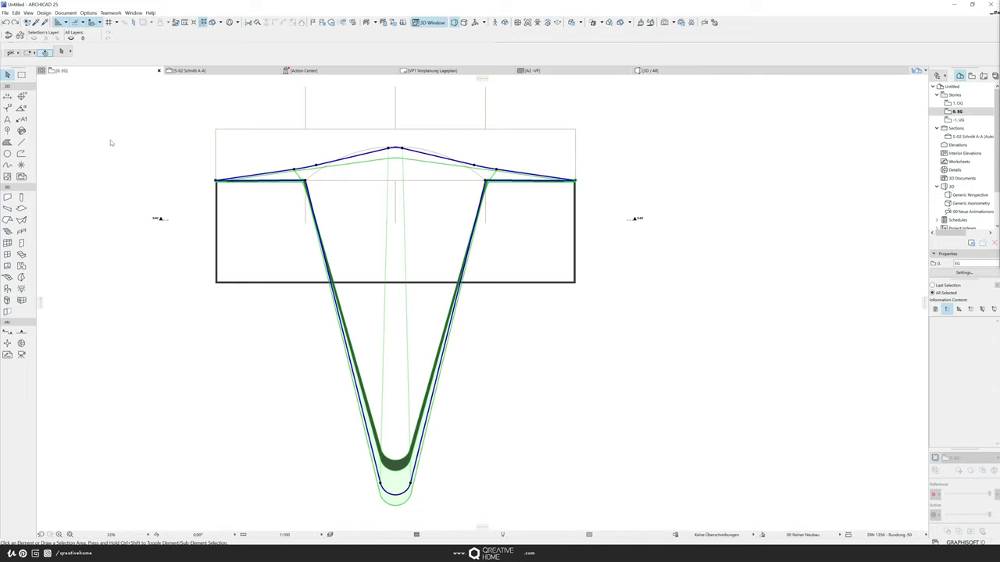
pyautogui.click(451, 329)
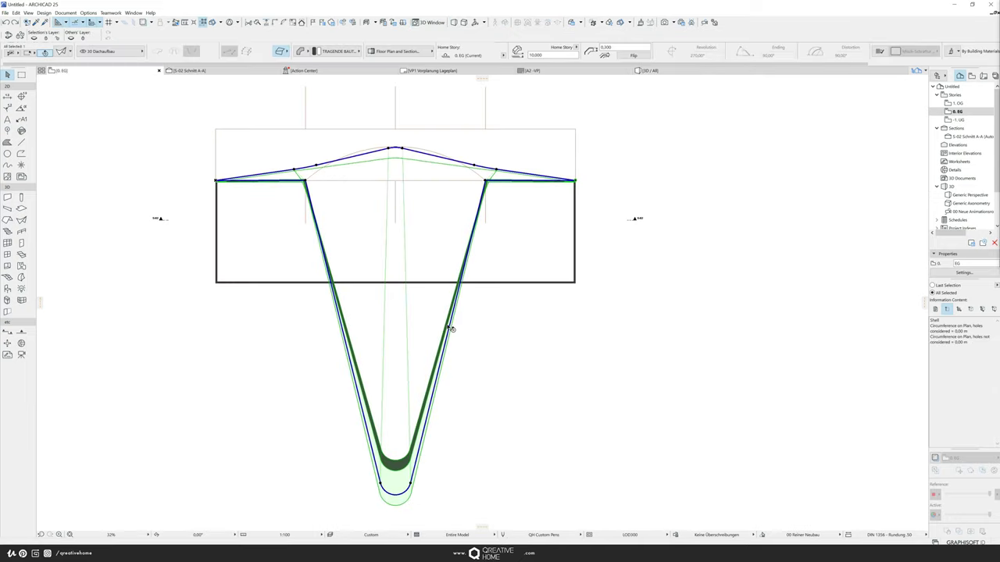
pyautogui.rightClick(288, 322)
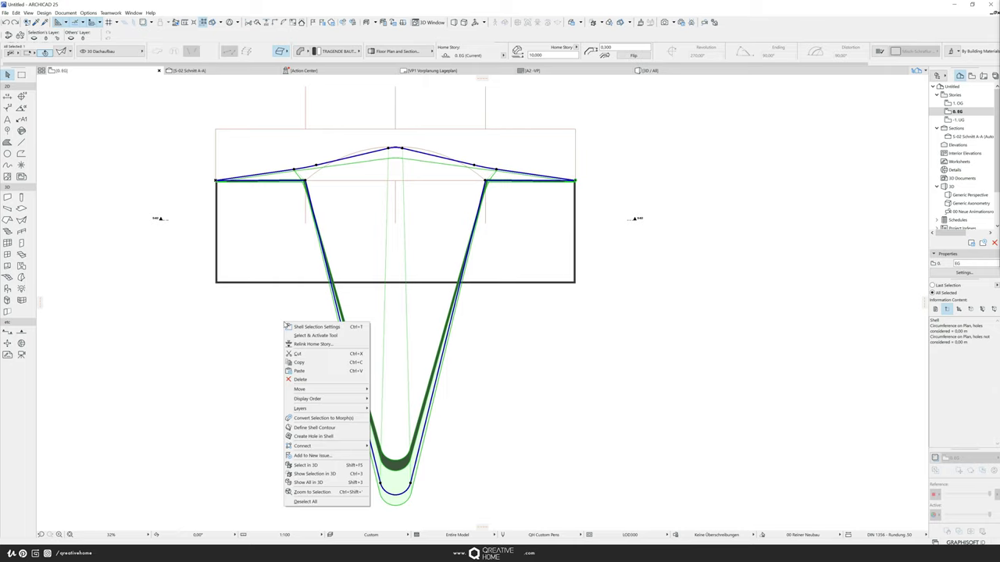
pyautogui.click(329, 437)
pyautogui.scroll(6, 324, 283)
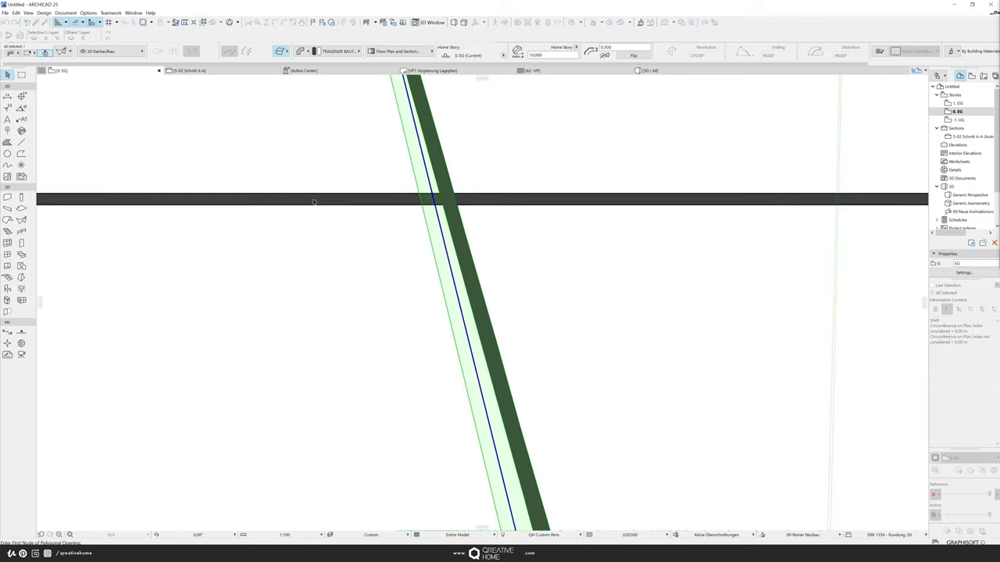
pyautogui.click(311, 195)
pyautogui.scroll(-5, 212, 262)
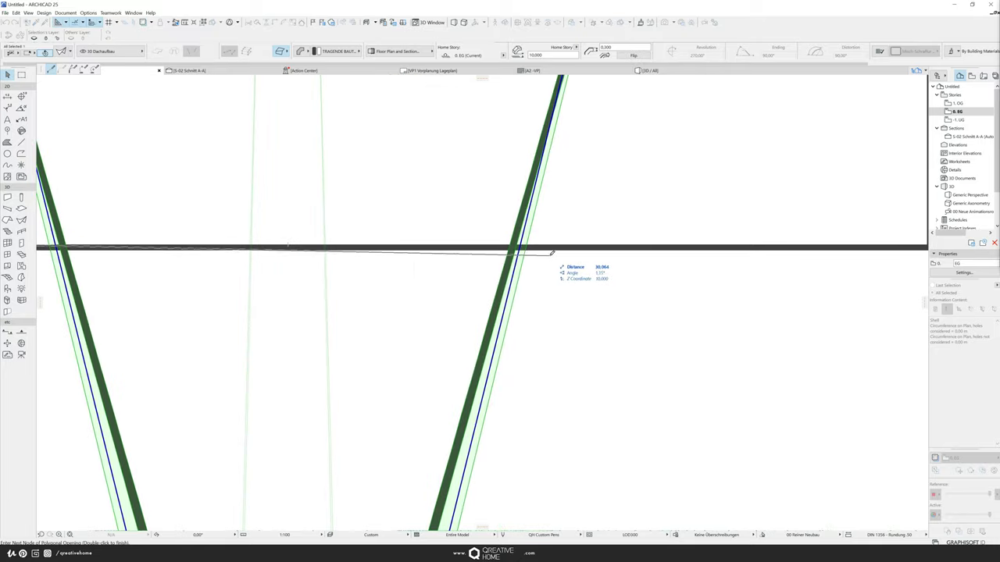
pyautogui.scroll(-5, 557, 241)
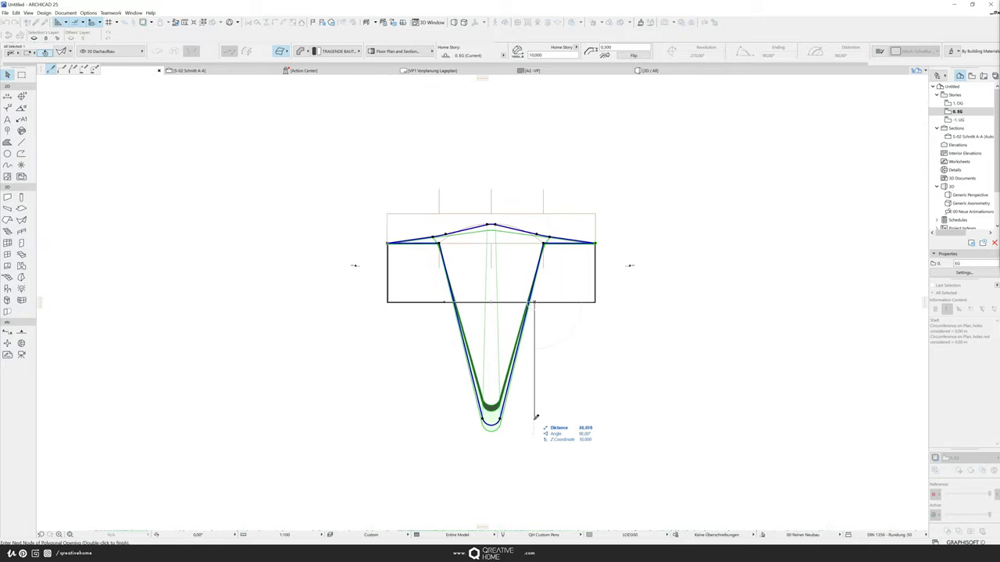
pyautogui.click(407, 356)
pyautogui.scroll(4, 461, 313)
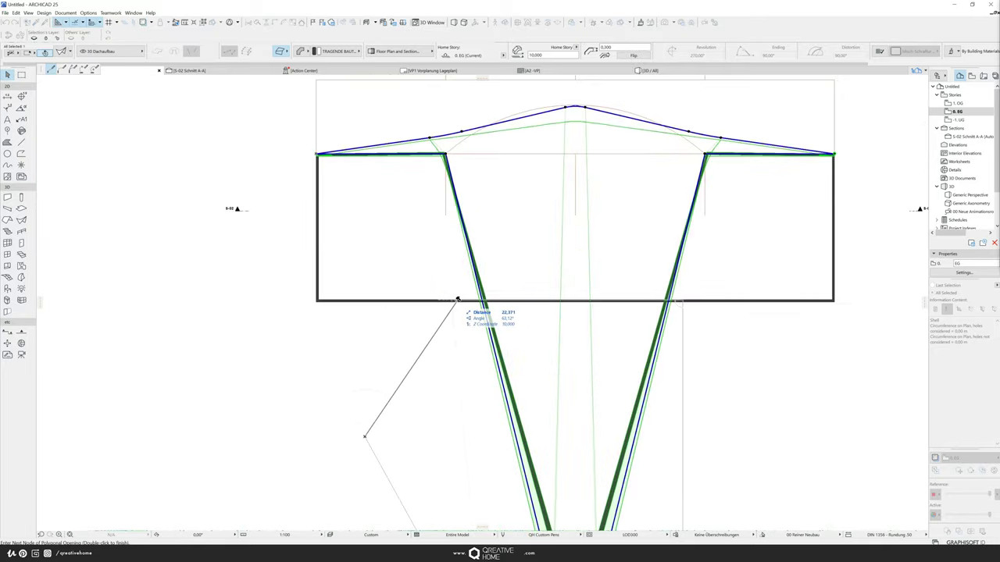
pyautogui.doubleClick(459, 298)
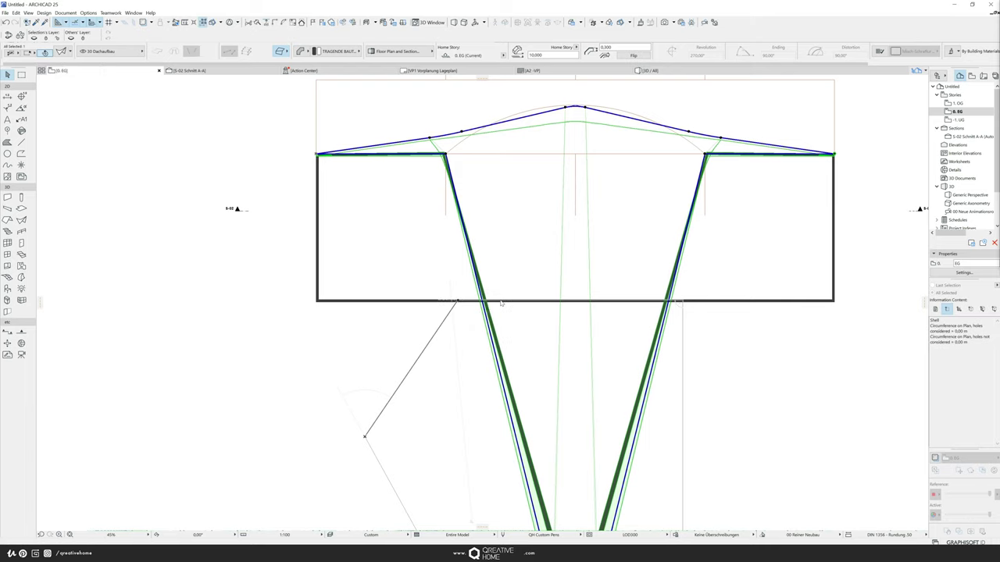
# Step: Check the shell's trimmed outline and return to the 3D view
pyautogui.press('Escape')
pyautogui.click(474, 245)
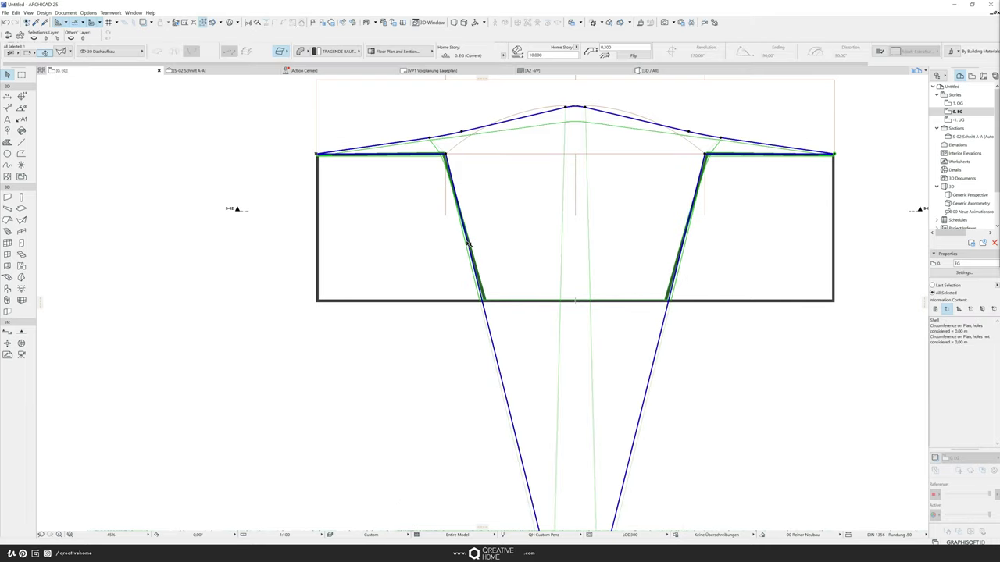
pyautogui.scroll(-3, 506, 359)
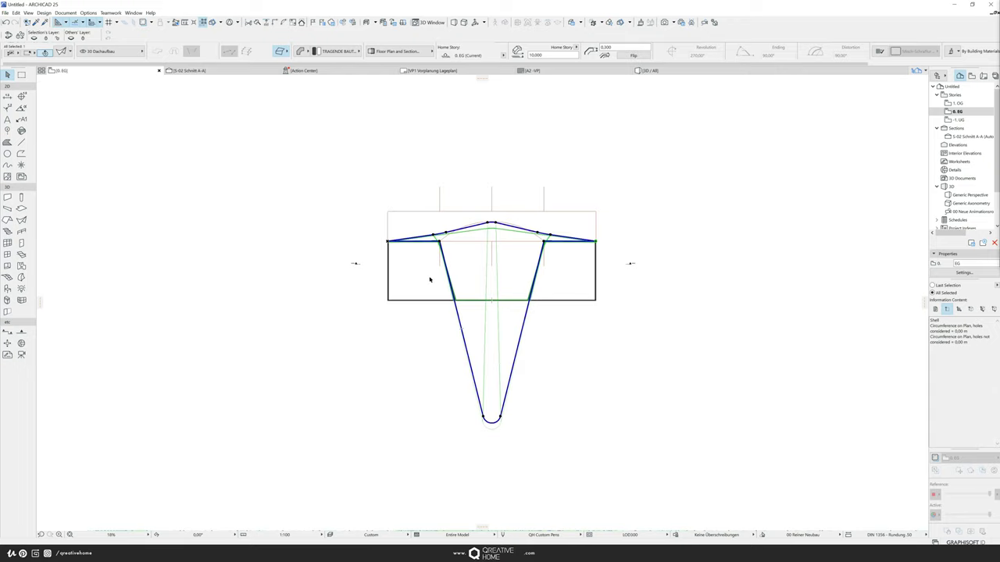
pyautogui.click(648, 70)
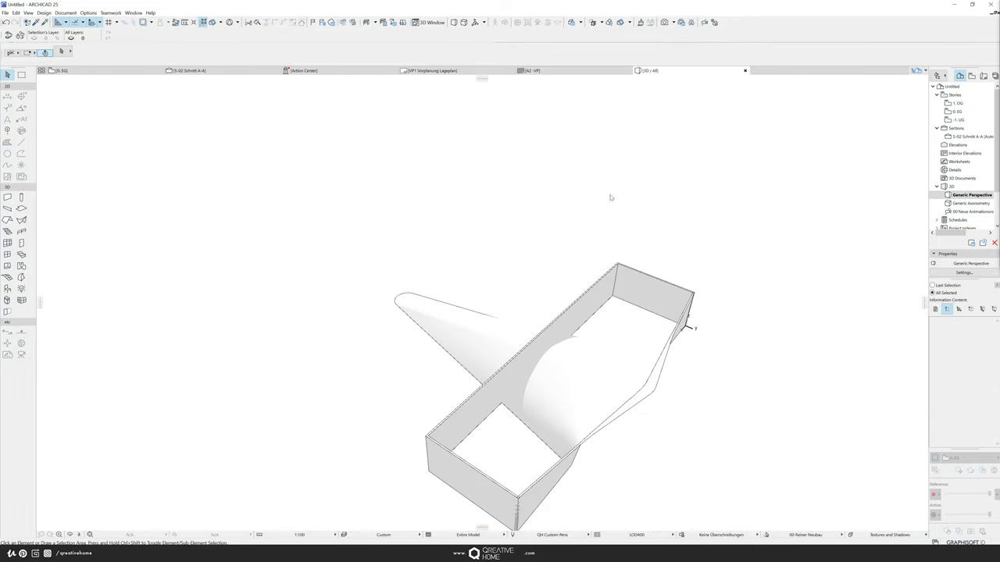
pyautogui.keyDown('shift'); pyautogui.moveTo(408, 408); pyautogui.dragTo(614, 349, button='middle'); pyautogui.keyUp('shift')
pyautogui.scroll(5, 614, 375)
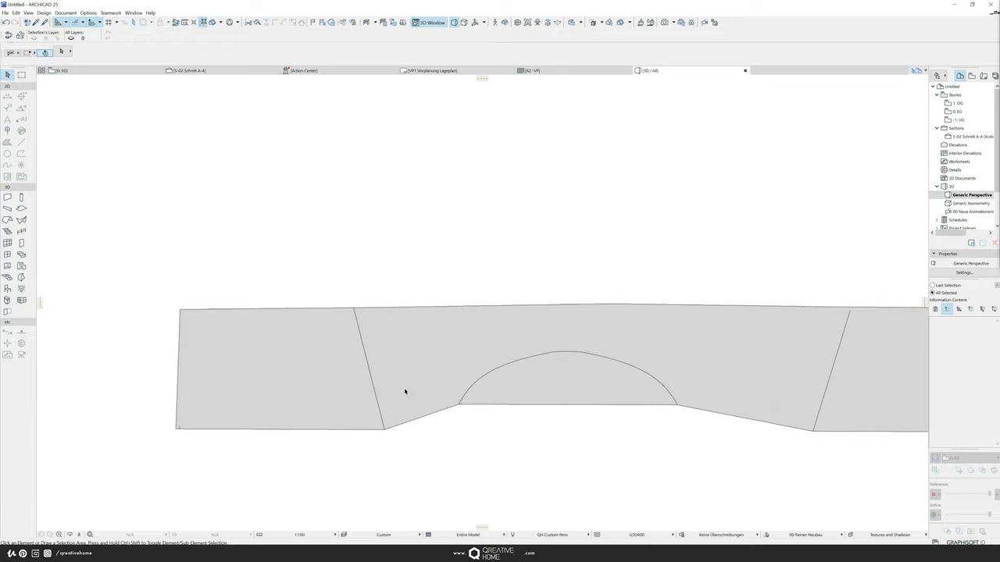
pyautogui.keyDown('shift'); pyautogui.moveTo(404, 393); pyautogui.dragTo(407, 312, button='middle'); pyautogui.keyUp('shift')
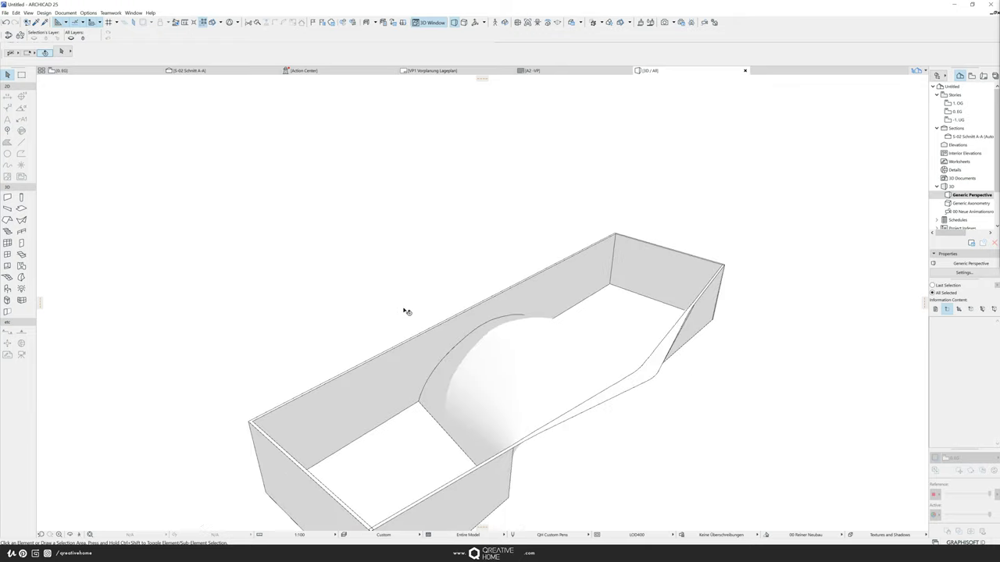
pyautogui.scroll(-5, 486, 394)
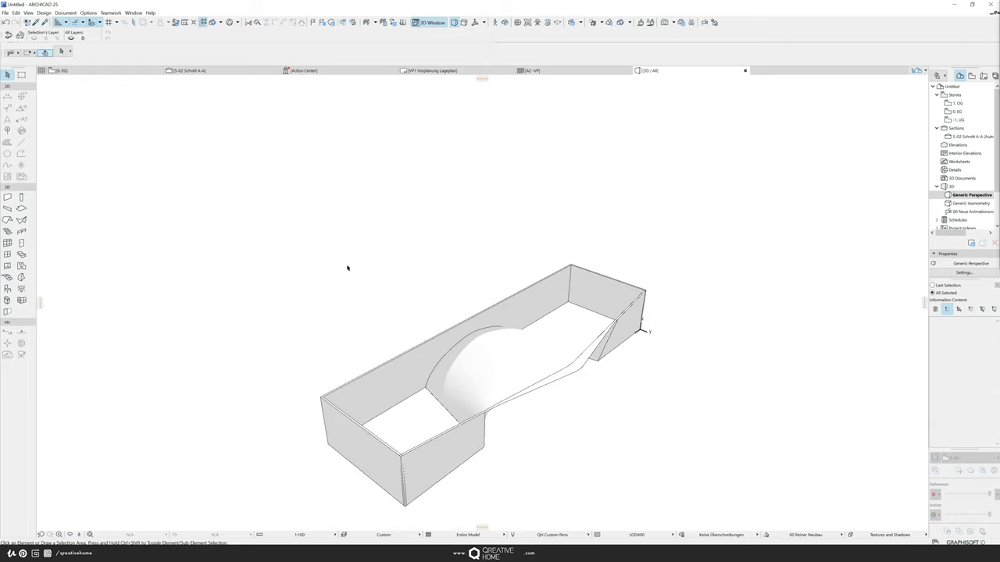
pyautogui.keyDown('shift'); pyautogui.moveTo(527, 407); pyautogui.dragTo(363, 323, button='middle'); pyautogui.keyUp('shift')
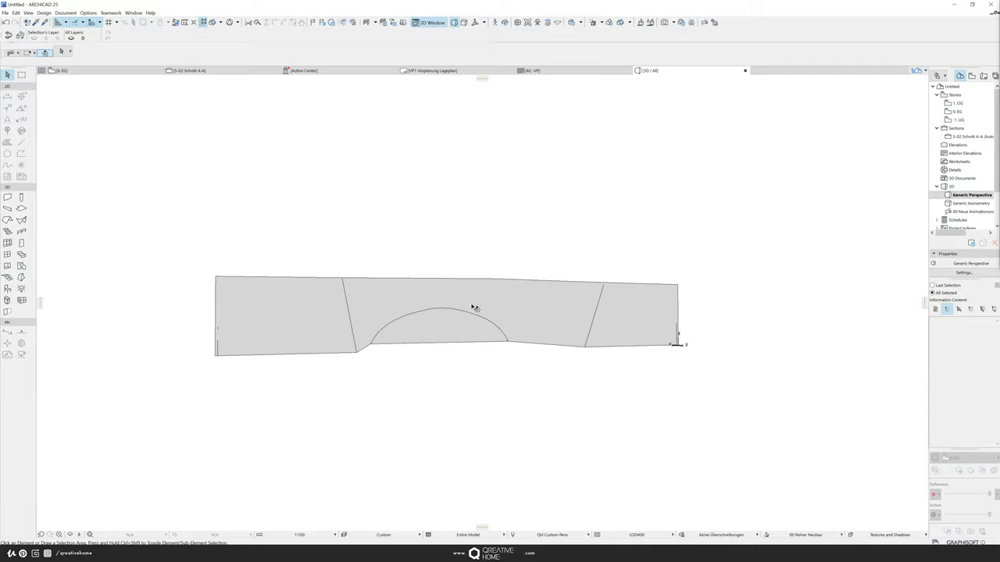
pyautogui.keyDown('shift'); pyautogui.moveTo(473, 308); pyautogui.dragTo(353, 388, button='middle'); pyautogui.keyUp('shift')
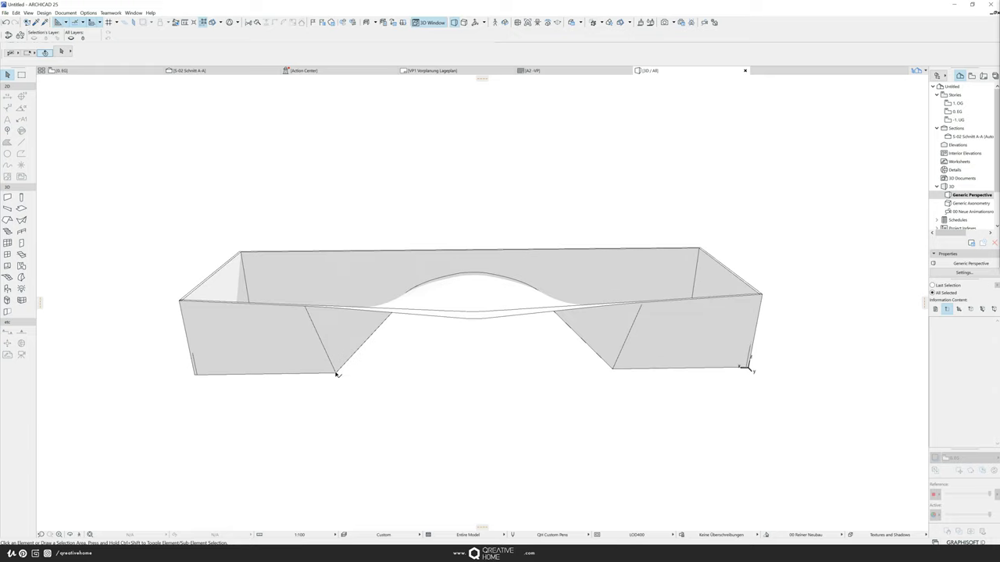
# Step: Fillet the shell's left lower edge corner
pyautogui.click(336, 375)
pyautogui.click(337, 375)
pyautogui.click(384, 410)
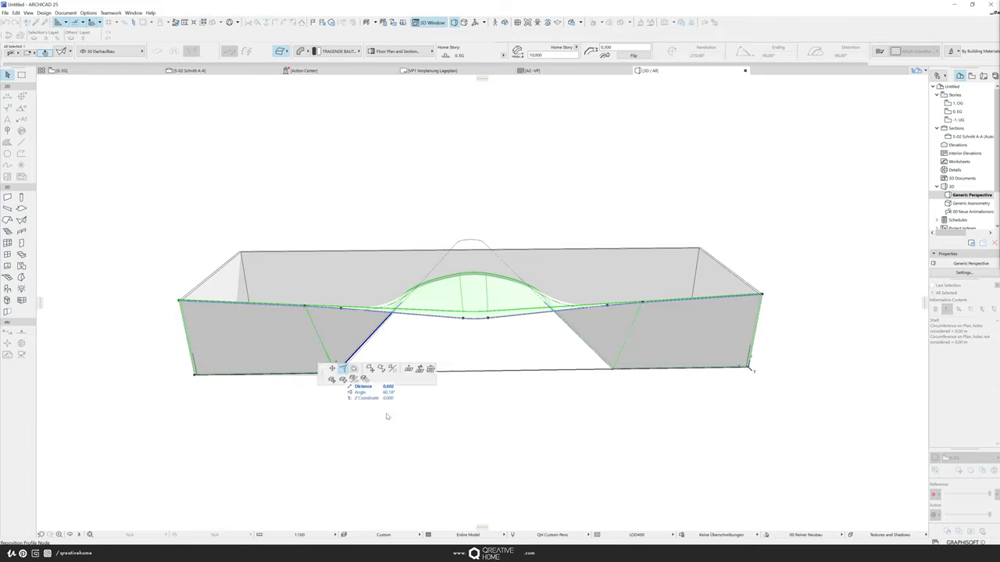
pyautogui.click(385, 415)
pyautogui.moveTo(323, 336); pyautogui.dragTo(451, 339)
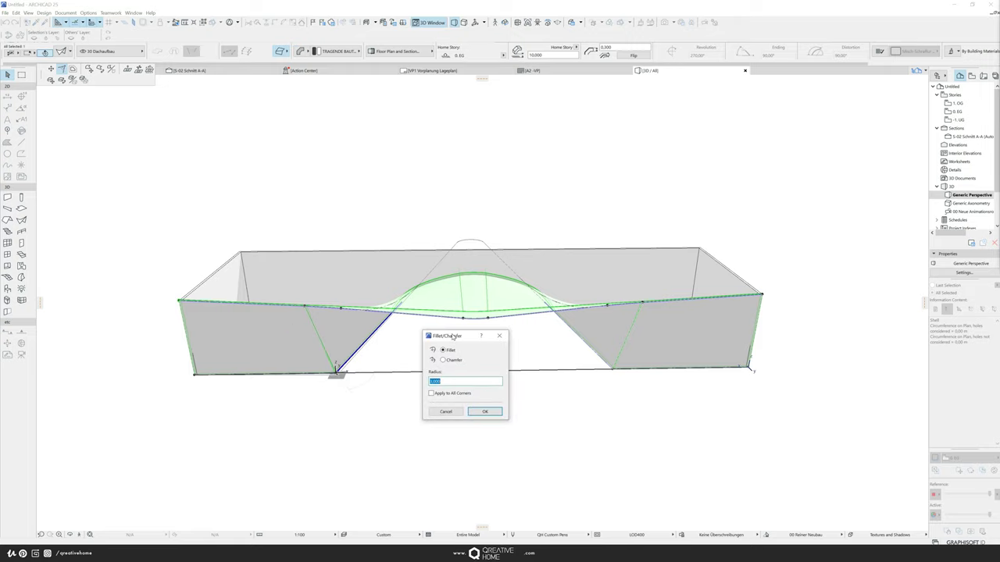
pyautogui.click(484, 412)
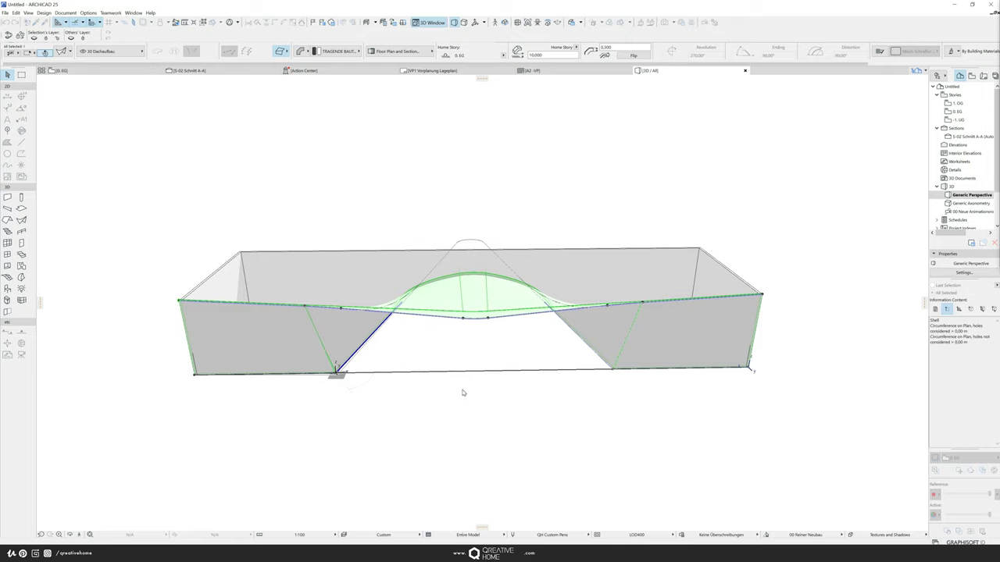
pyautogui.press('Escape')
# Step: Fillet the right lower edge corner and orbit to view the result in 3D
pyautogui.click(615, 372)
pyautogui.click(614, 371)
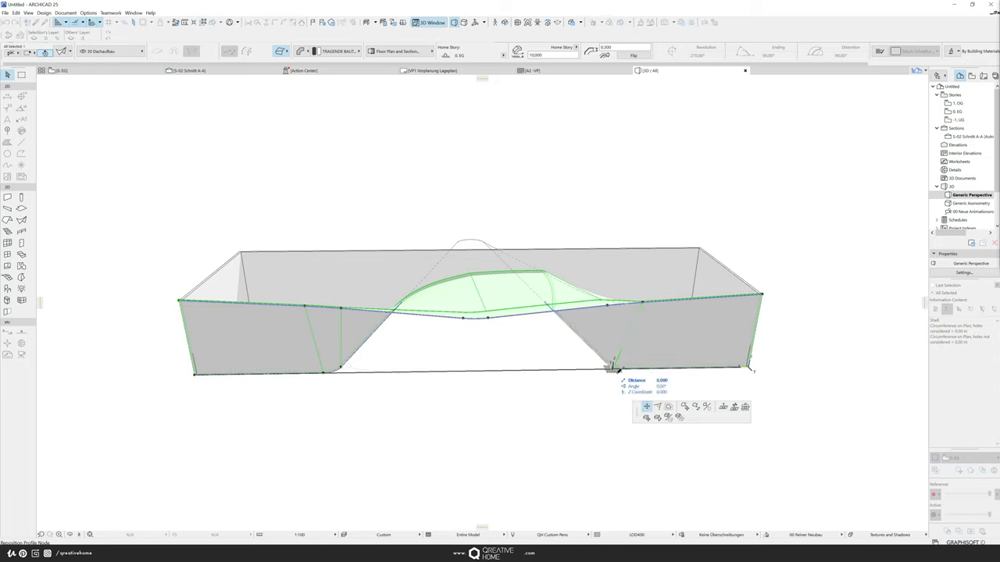
pyautogui.click(658, 406)
pyautogui.click(634, 405)
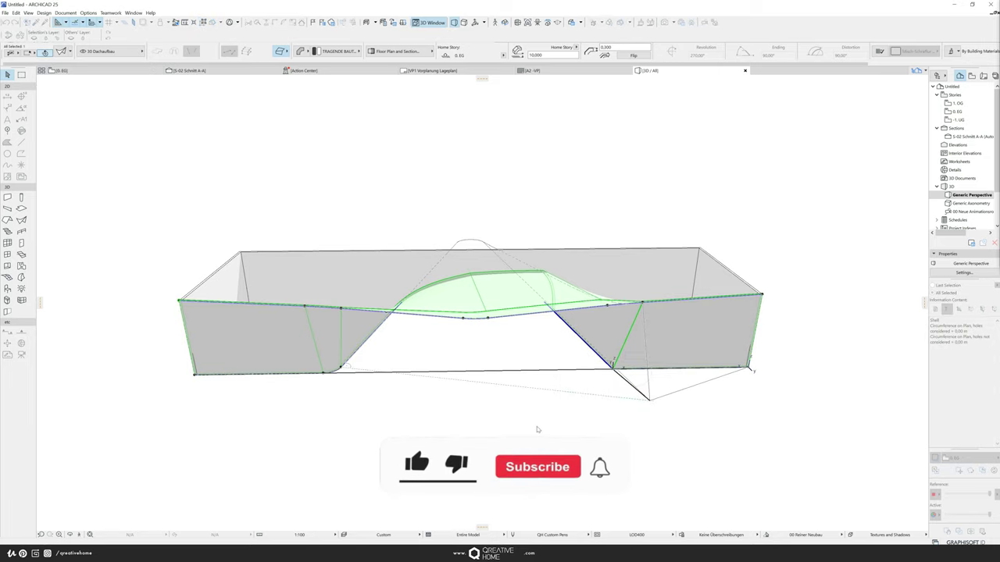
pyautogui.press('Escape')
pyautogui.keyDown('shift'); pyautogui.moveTo(495, 415); pyautogui.dragTo(773, 402, button='middle'); pyautogui.keyUp('shift')
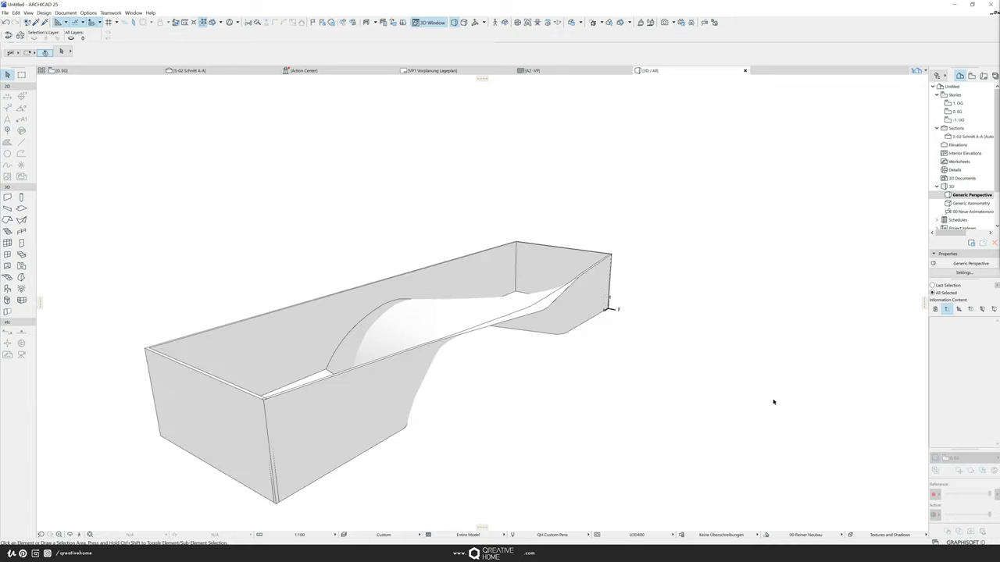